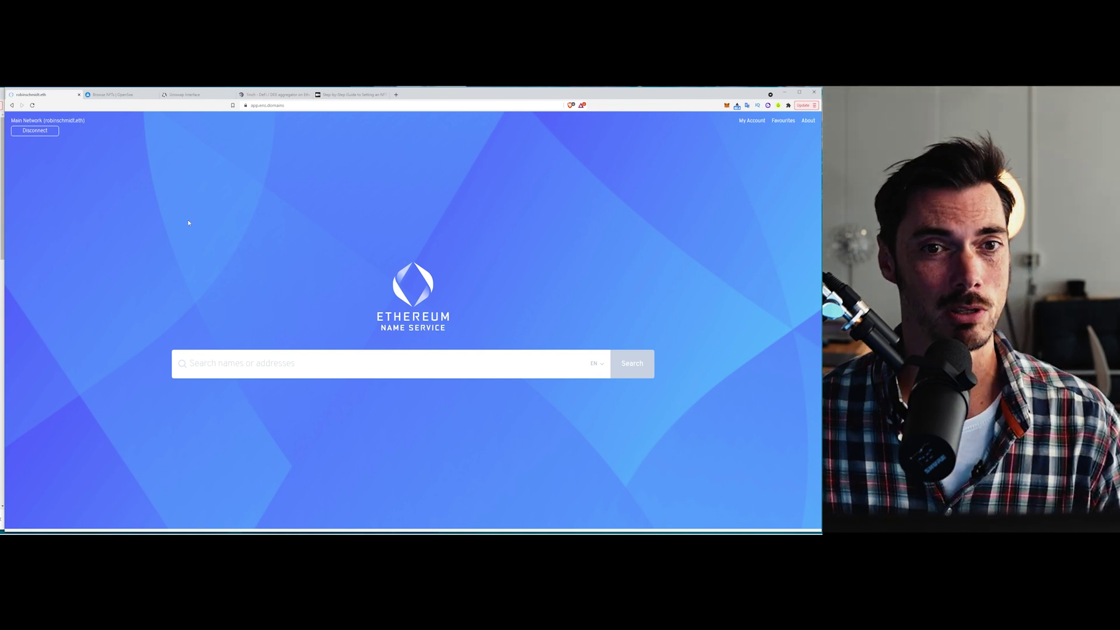
- Read the Medium ENS avatar guide to its Text Record and Details section, then return to Uniswap
{"action": "left_click", "coordinate": [343, 97]}
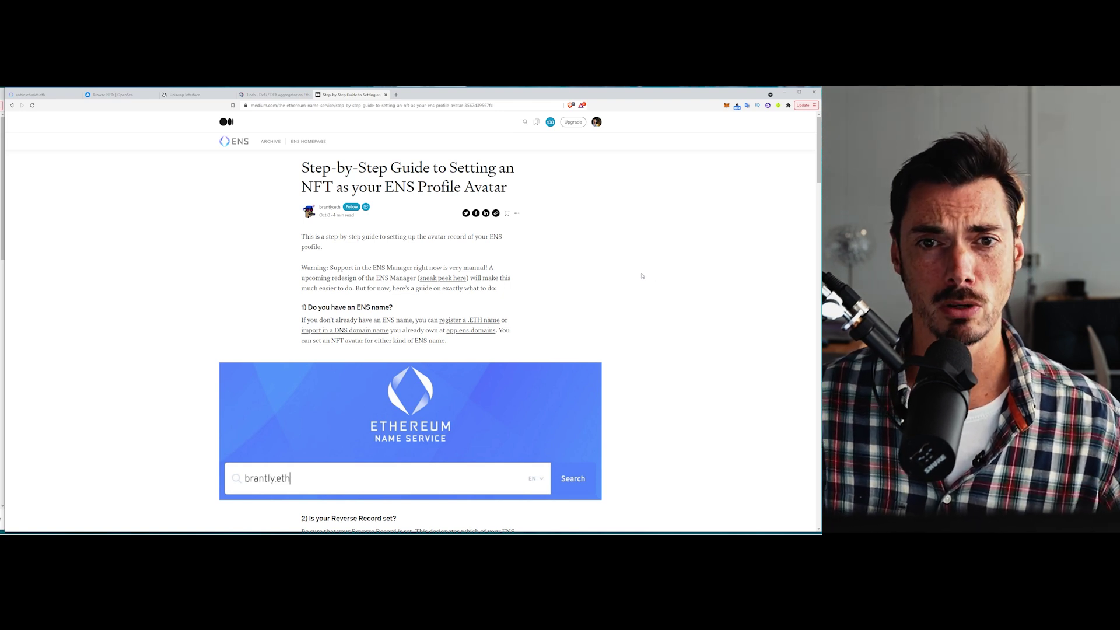
{"action": "left_click", "coordinate": [184, 95]}
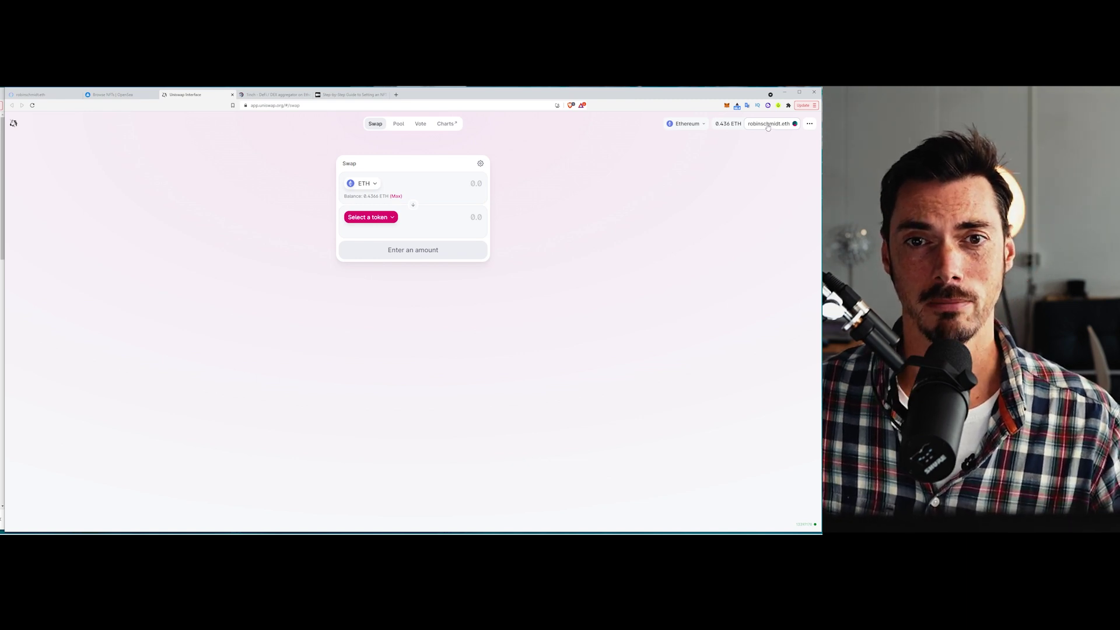
{"action": "left_click", "coordinate": [110, 95]}
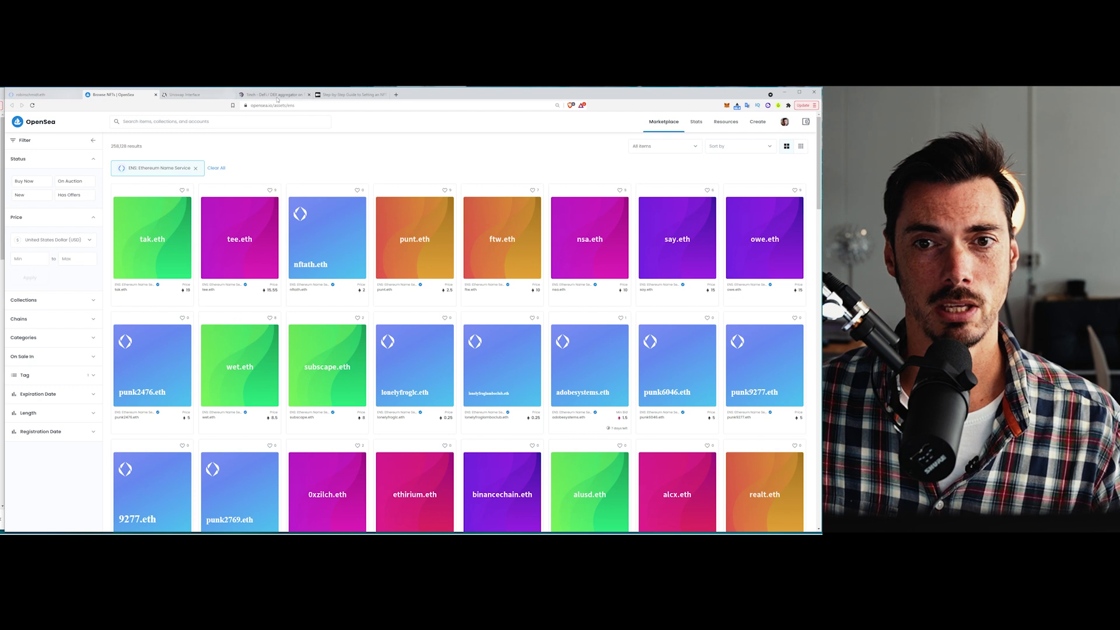
{"action": "left_click", "coordinate": [336, 95]}
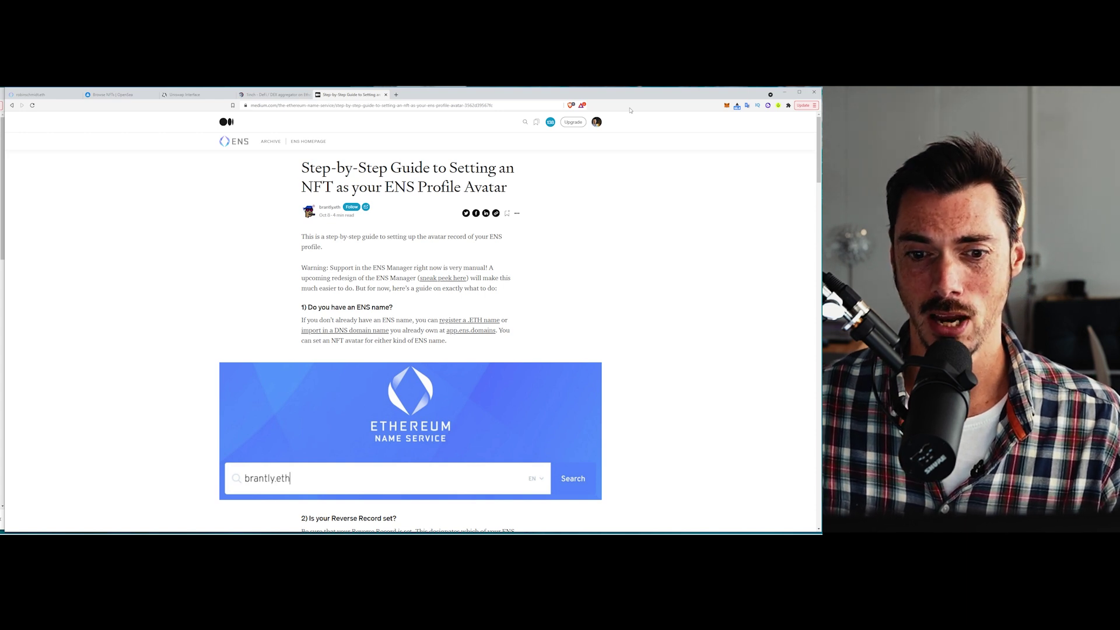
{"action": "scroll", "coordinate": [597, 247], "scroll_direction": "down", "scroll_amount": 12}
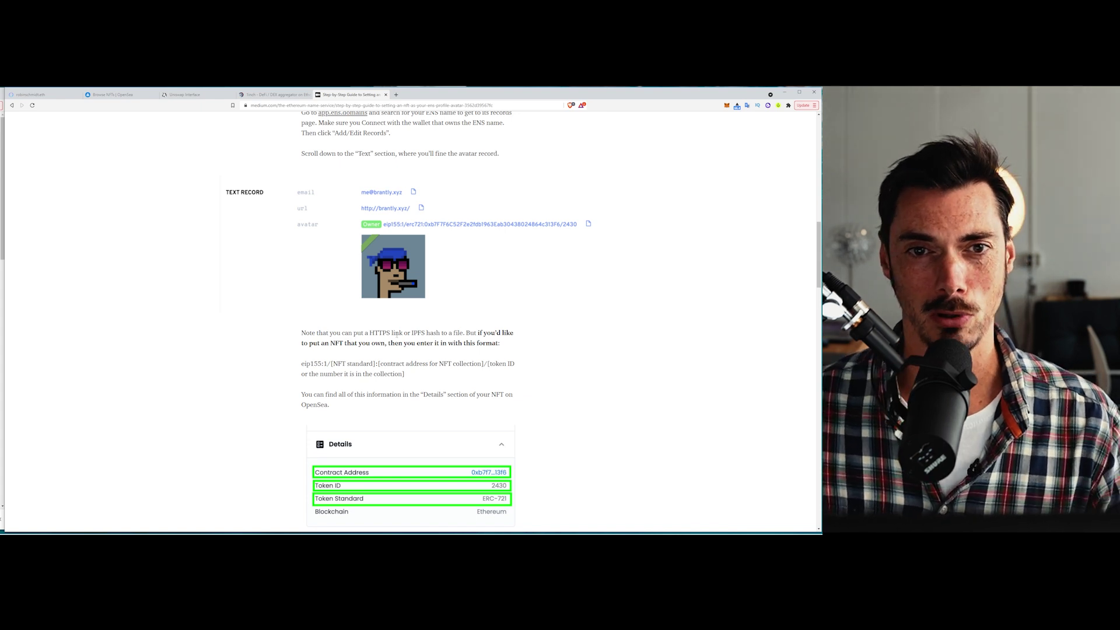
{"action": "left_click", "coordinate": [190, 92]}
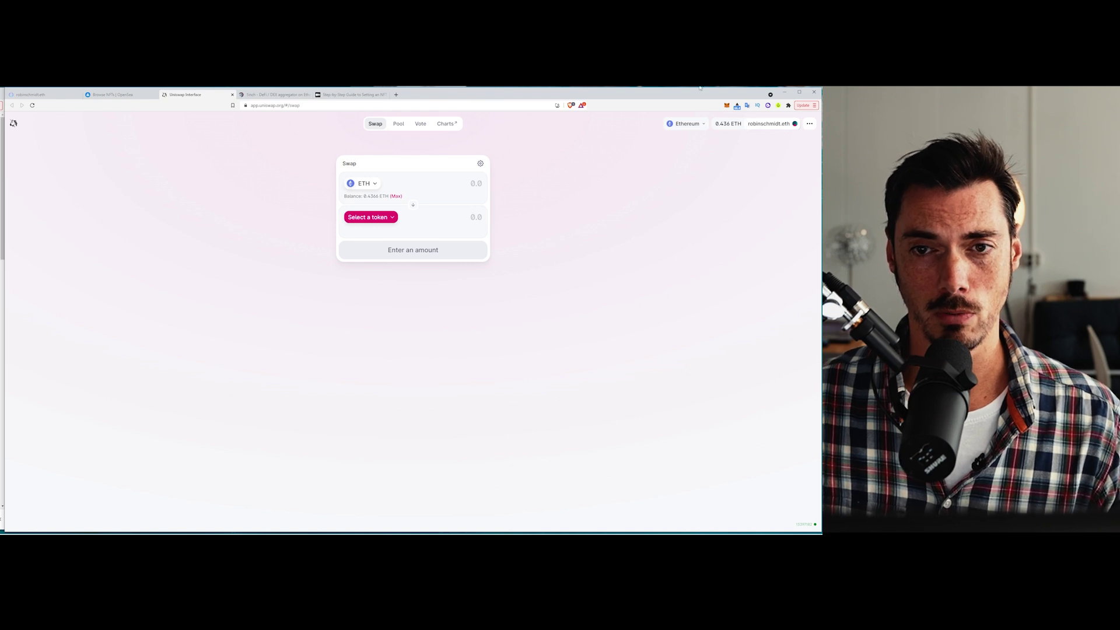
- Go back to the ENS Manager home page with its name search
{"action": "left_click", "coordinate": [41, 95]}
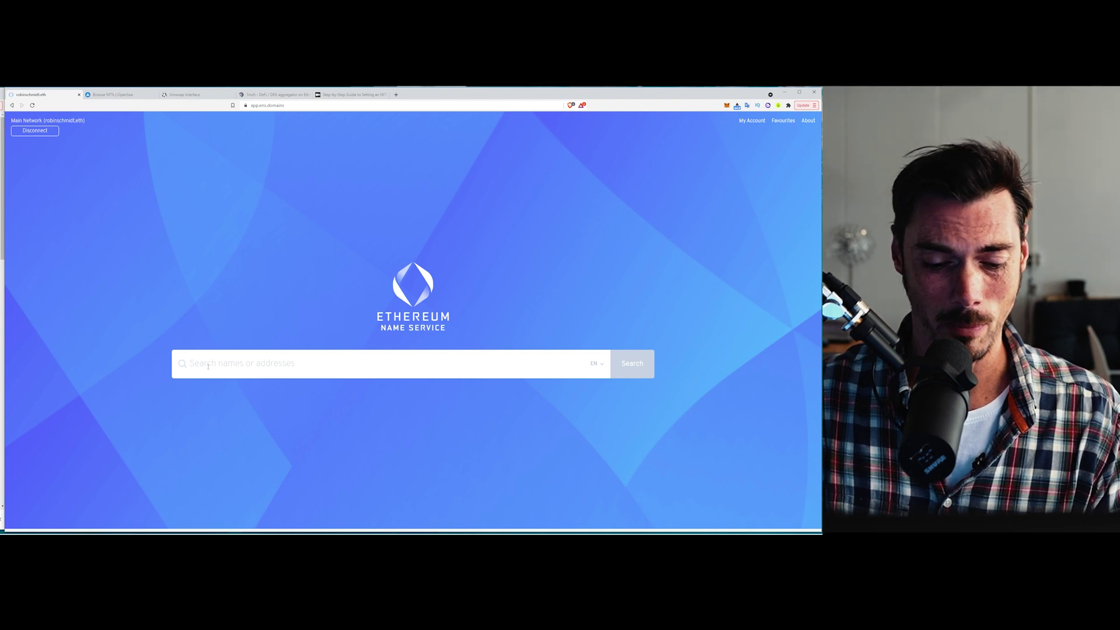
- Check that wearepak.eth and cloutchaser.eth are both available
{"action": "type", "text": "wearepak"}
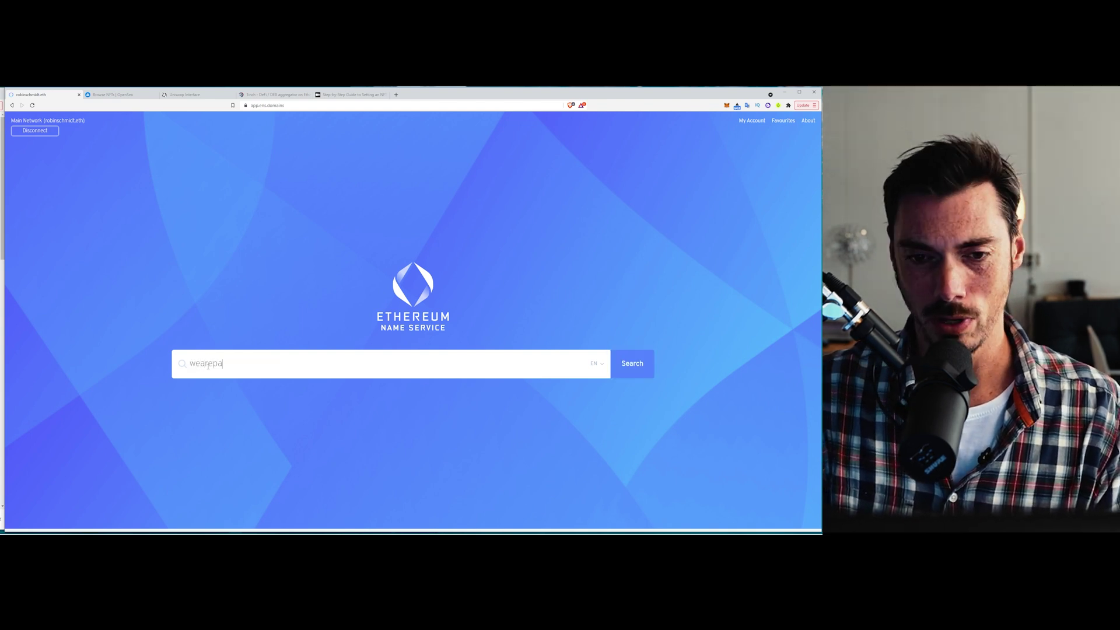
{"action": "left_click", "coordinate": [628, 364]}
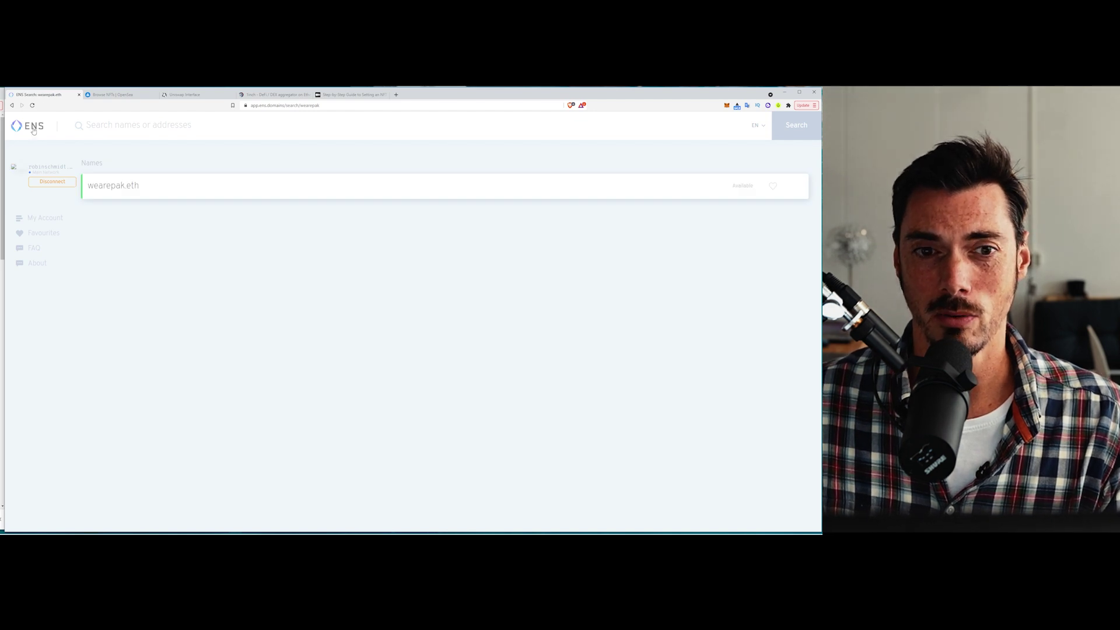
{"action": "left_click", "coordinate": [12, 105]}
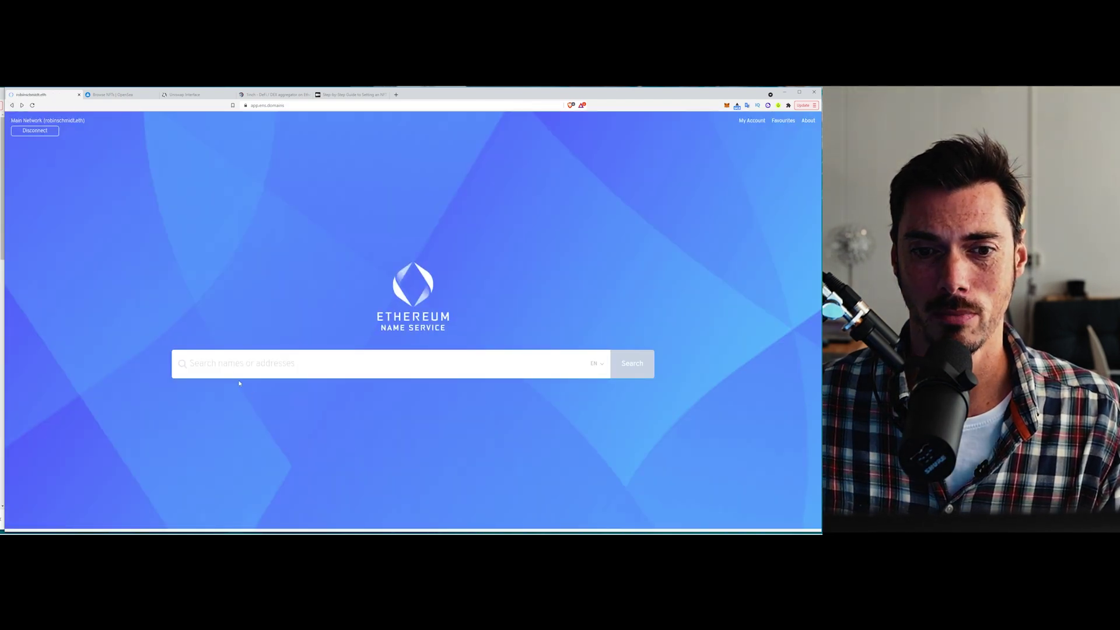
{"action": "type", "text": "cloutchaser"}
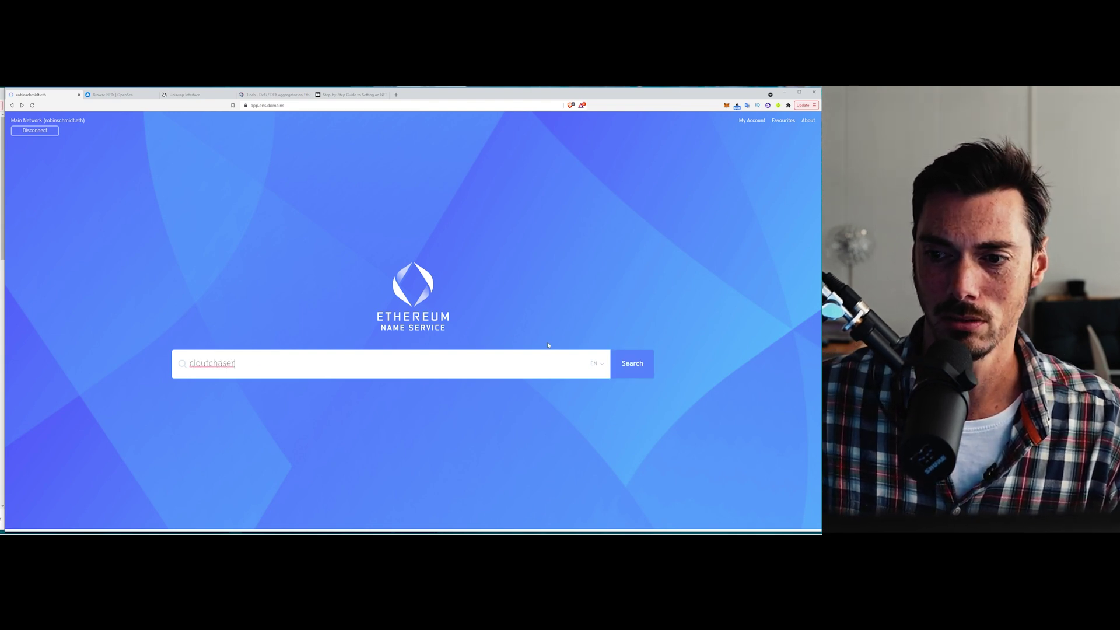
{"action": "left_click", "coordinate": [629, 364]}
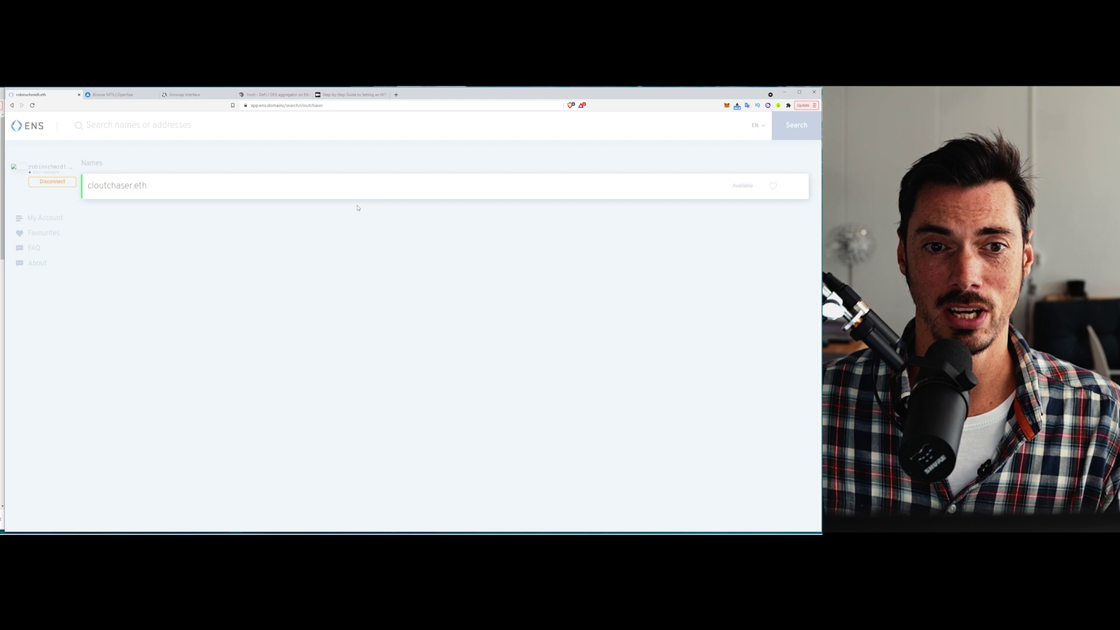
{"action": "left_click", "coordinate": [13, 106]}
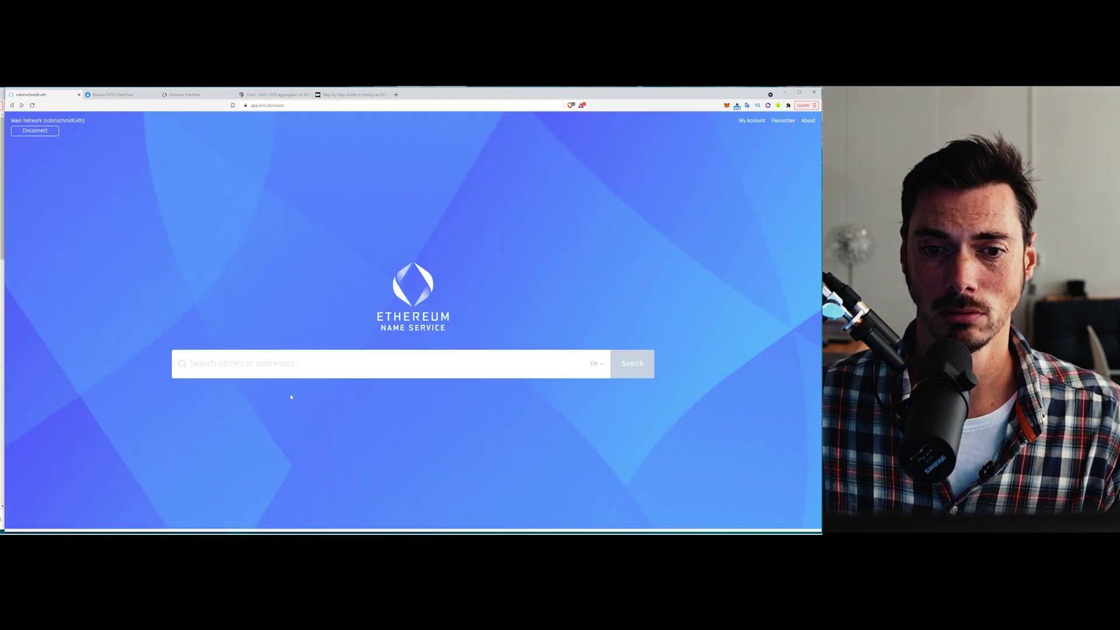
- Search another name and open the details of the taken .eth name expiring 2022.05.04
{"action": "left_click", "coordinate": [247, 363]}
{"action": "type", "text": "vitalikbuterin"}
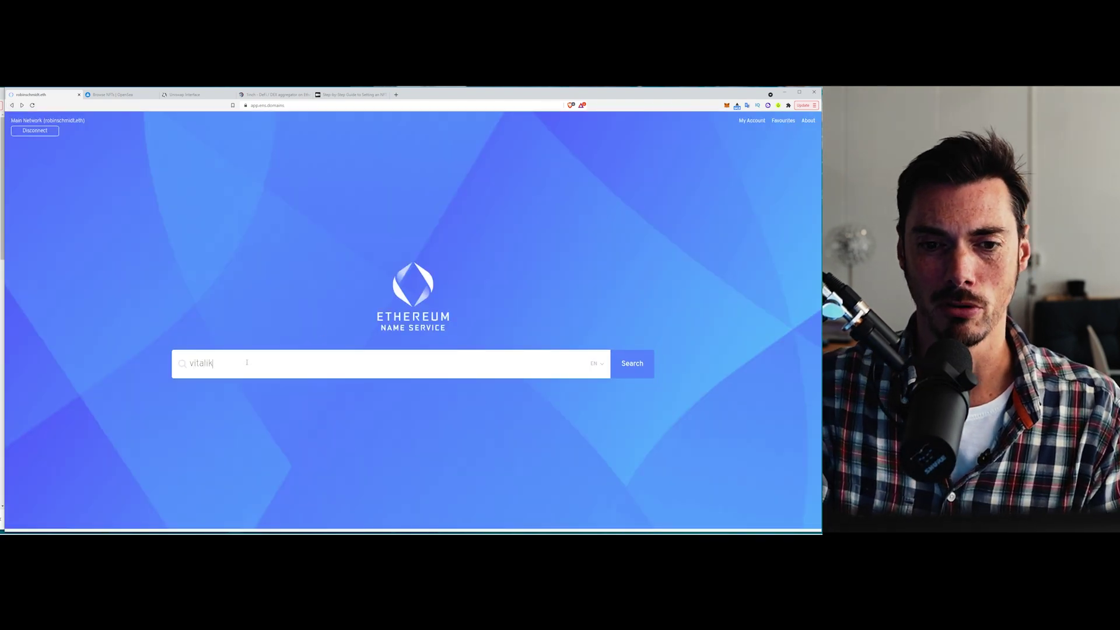
{"action": "left_click", "coordinate": [624, 362]}
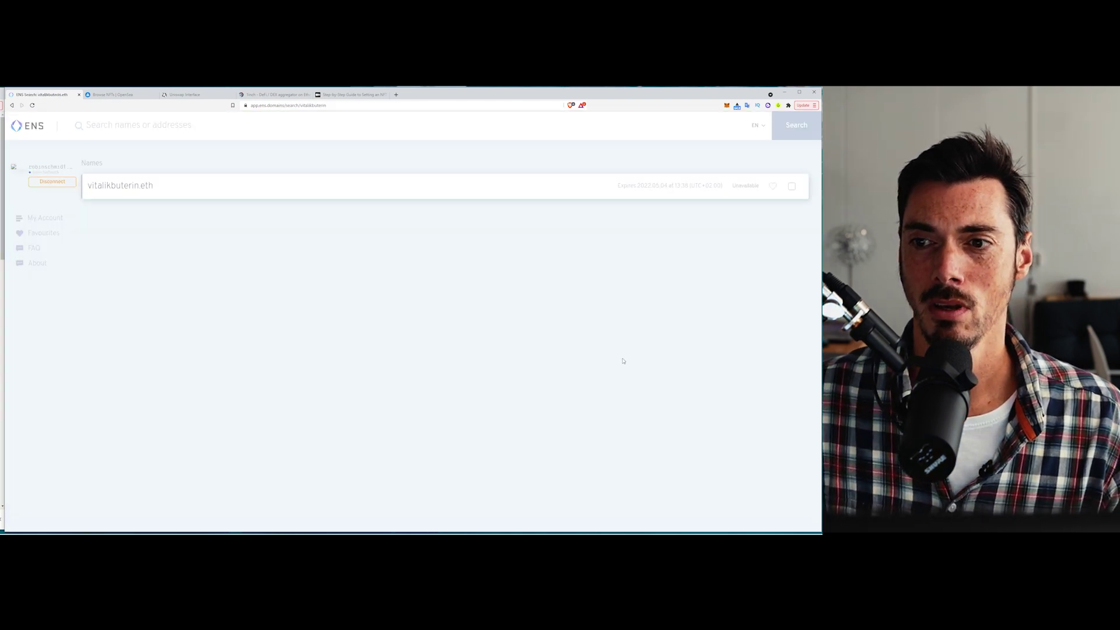
{"action": "left_click", "coordinate": [132, 186]}
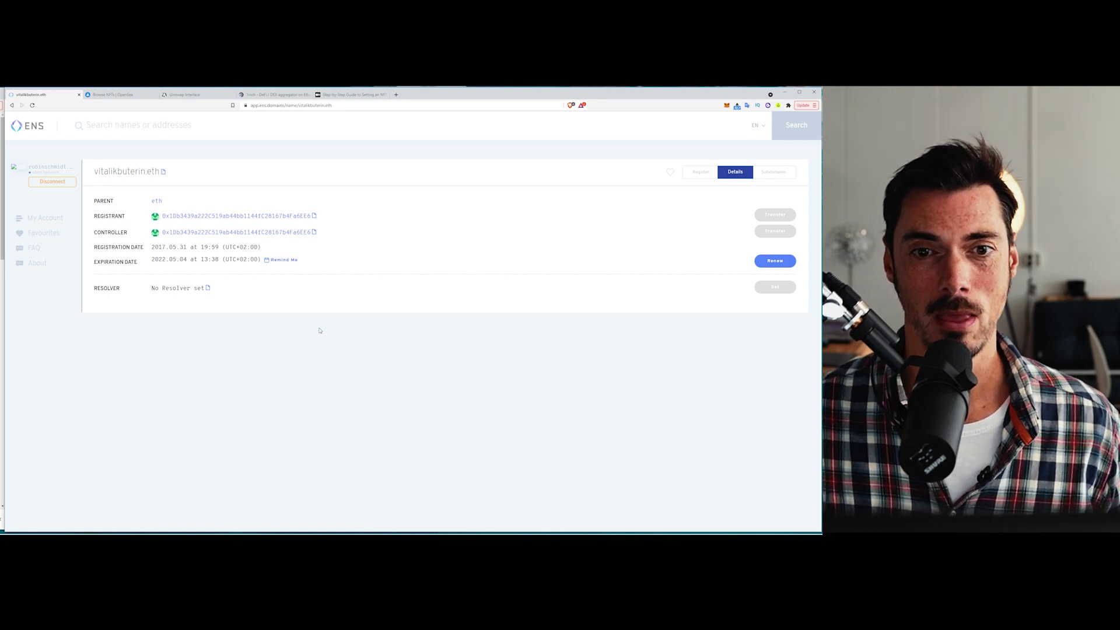
- Go back to the search results showing the taken name as unavailable until 2022.05.04
{"action": "left_click", "coordinate": [11, 106]}
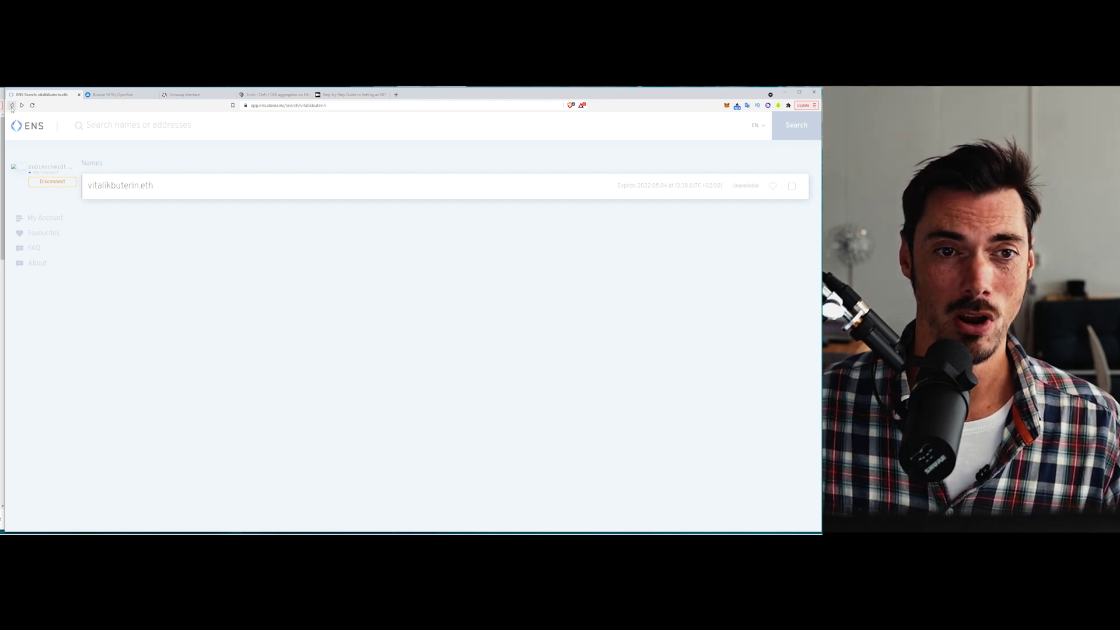
- Browse OpenSea's ENS listings down to names like iphone.eth, like.eth, shares.eth and name.eth
{"action": "left_click", "coordinate": [12, 106]}
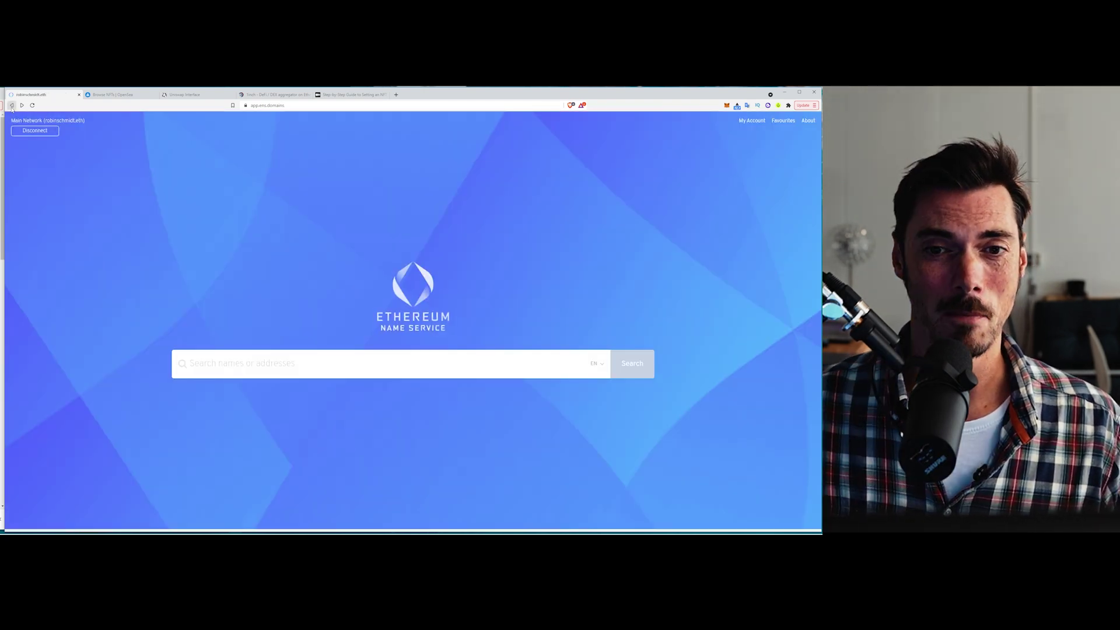
{"action": "left_click", "coordinate": [120, 96]}
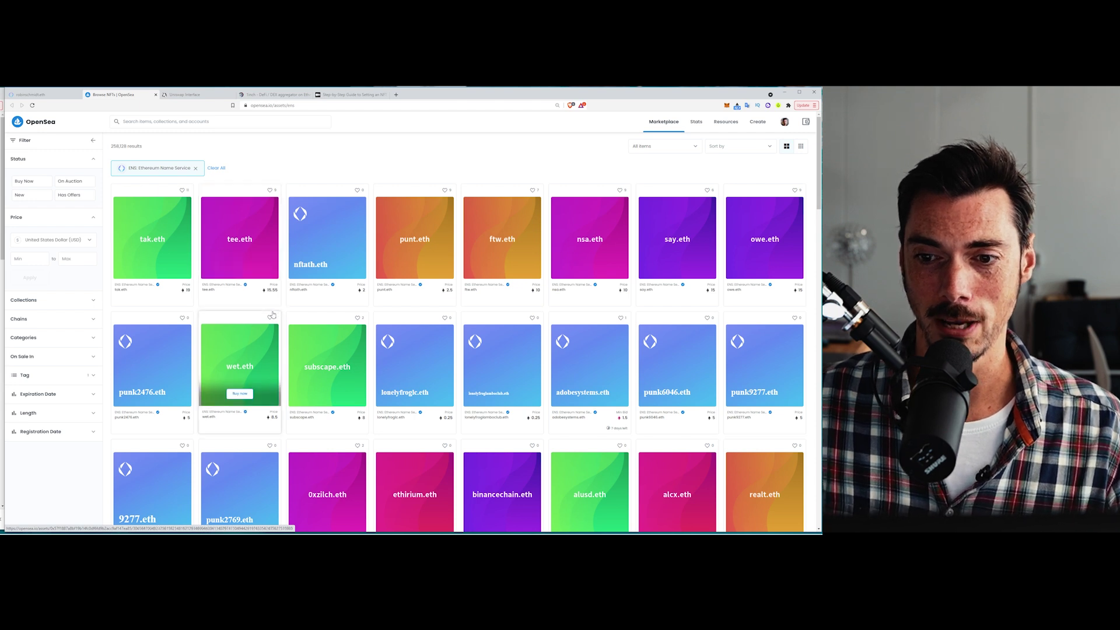
{"action": "scroll", "coordinate": [272, 315], "scroll_direction": "down", "scroll_amount": 3}
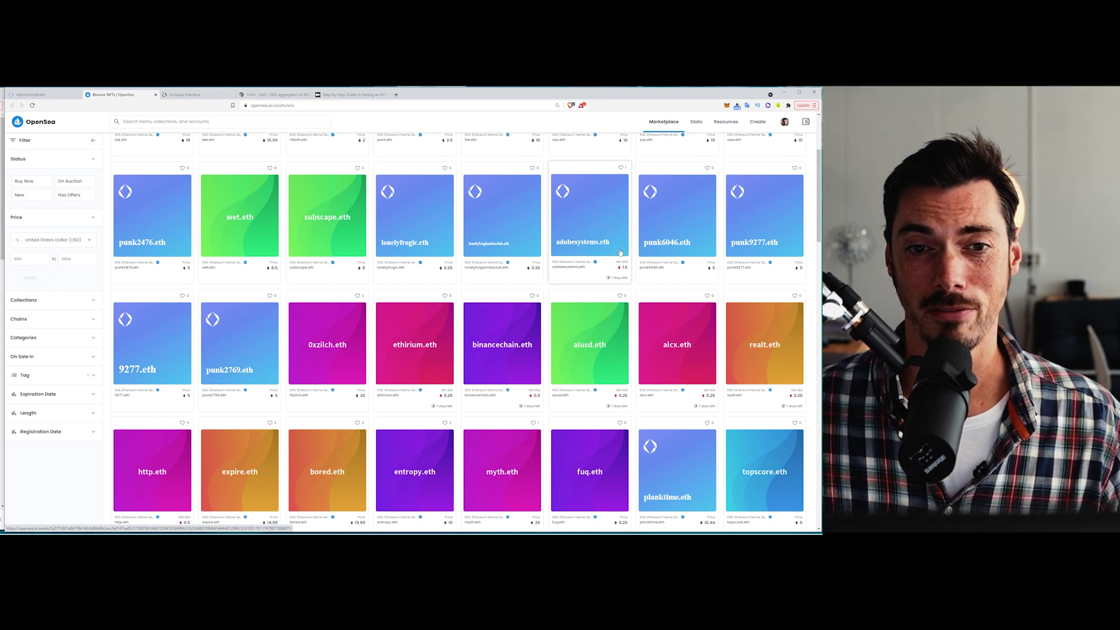
{"action": "scroll", "coordinate": [459, 259], "scroll_direction": "down", "scroll_amount": 4}
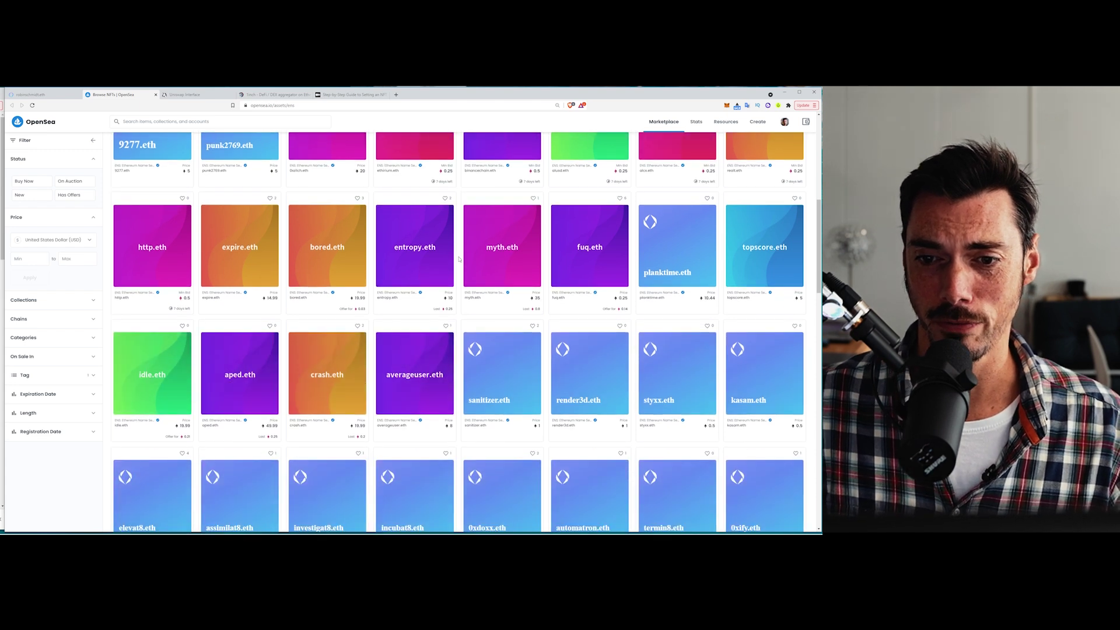
{"action": "scroll", "coordinate": [459, 259], "scroll_direction": "down", "scroll_amount": 2}
{"action": "scroll", "coordinate": [458, 262], "scroll_direction": "down", "scroll_amount": 2}
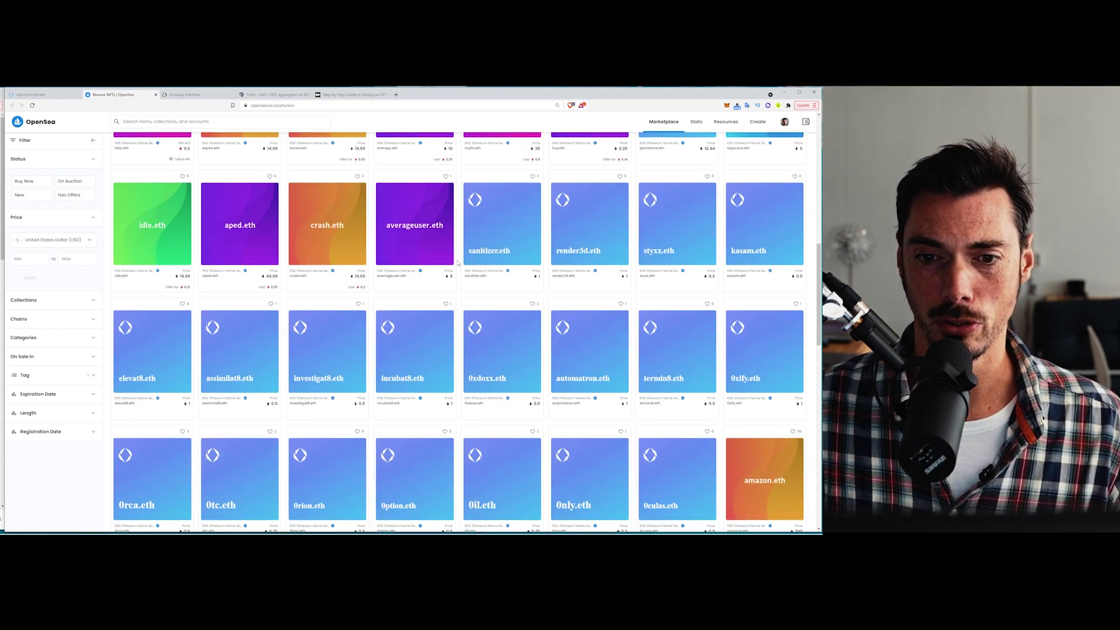
{"action": "scroll", "coordinate": [458, 263], "scroll_direction": "down", "scroll_amount": 4}
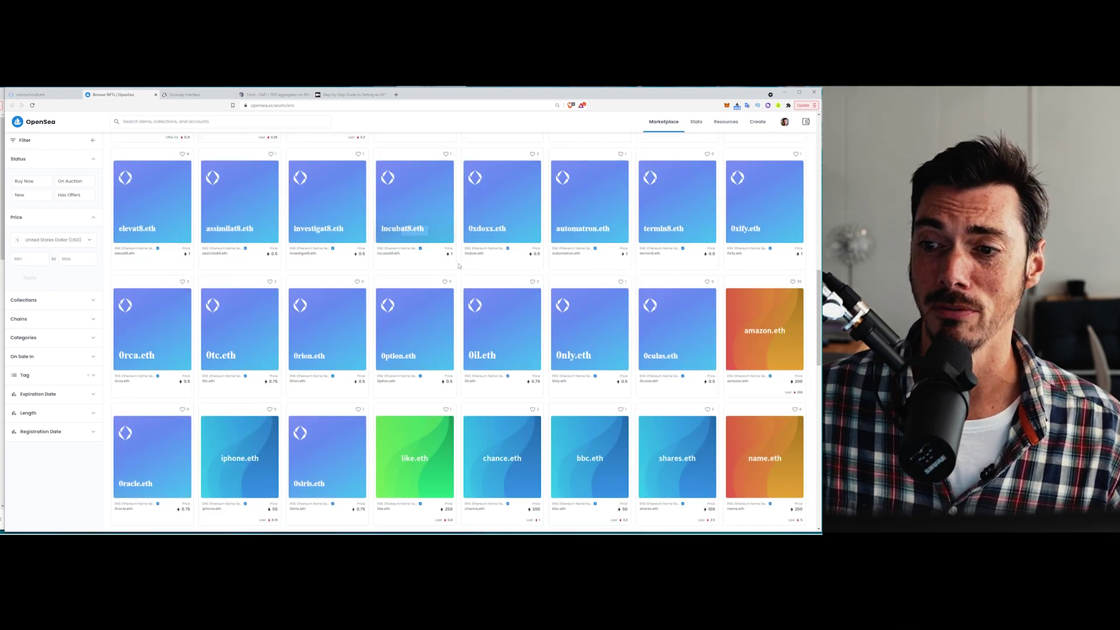
{"action": "scroll", "coordinate": [459, 266], "scroll_direction": "down", "scroll_amount": 4}
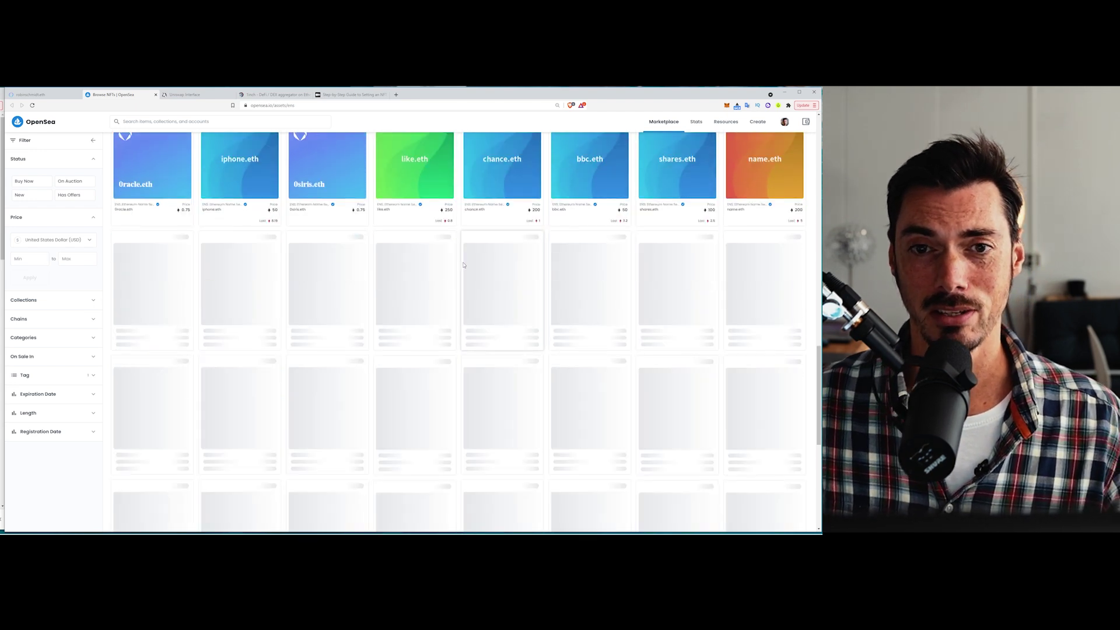
- Search wearepak and open the wearepak.eth registration page quoting 0.001 ETH for 1 year
{"action": "left_click", "coordinate": [57, 96]}
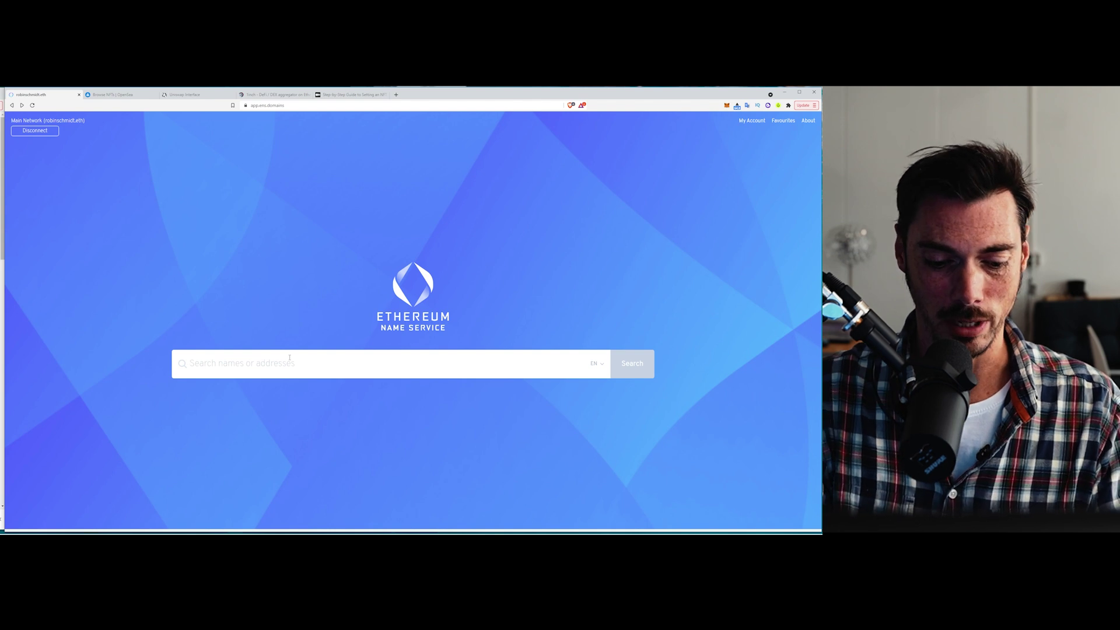
{"action": "type", "text": "wearepak"}
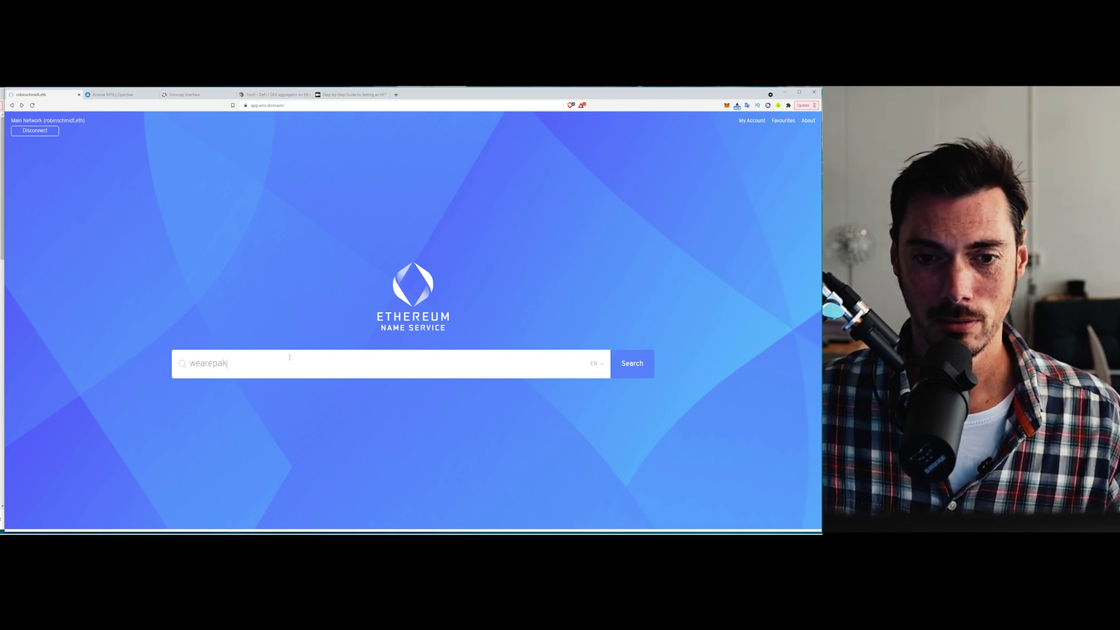
{"action": "left_click", "coordinate": [635, 369]}
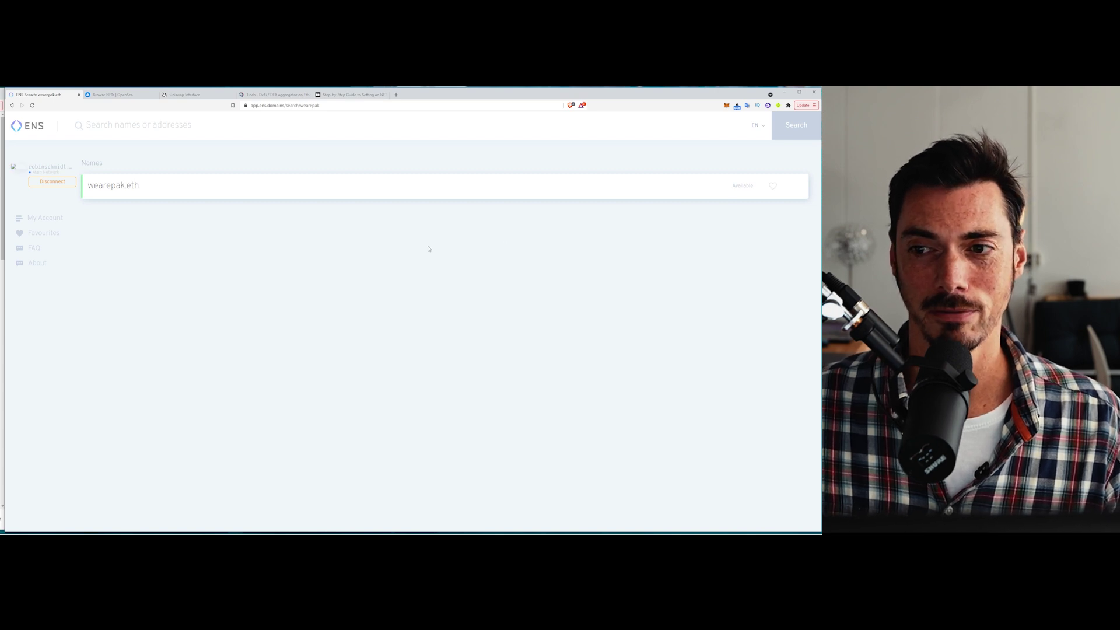
{"action": "left_click", "coordinate": [108, 189]}
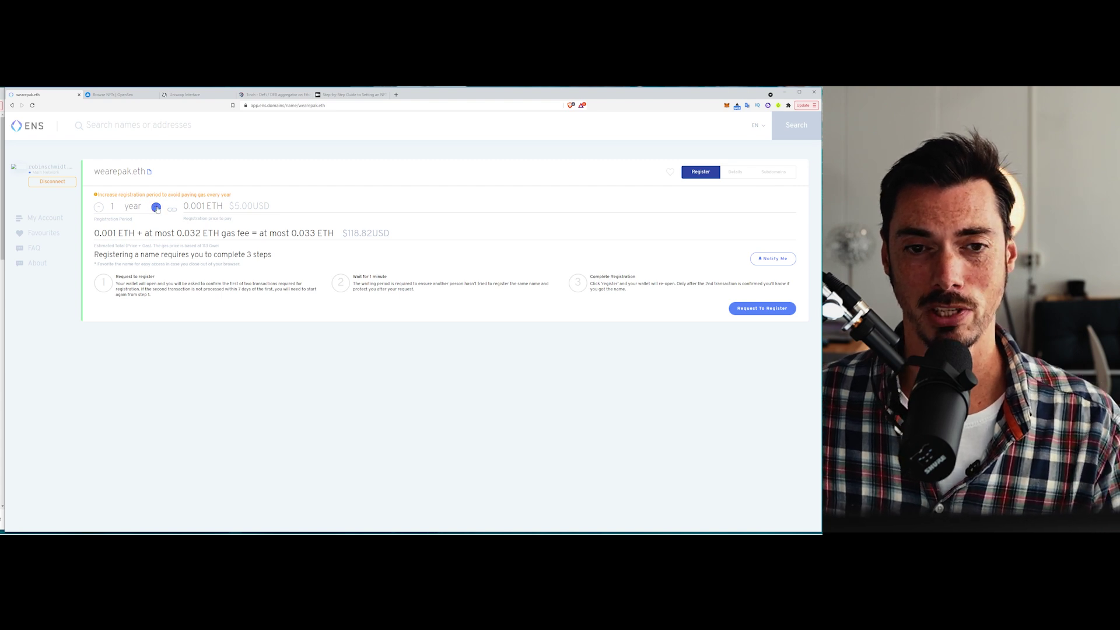
- Set the wearepak.eth registration period to 10 years for 0.014 ETH, at most 0.046 ETH with gas
{"action": "left_click", "coordinate": [157, 208]}
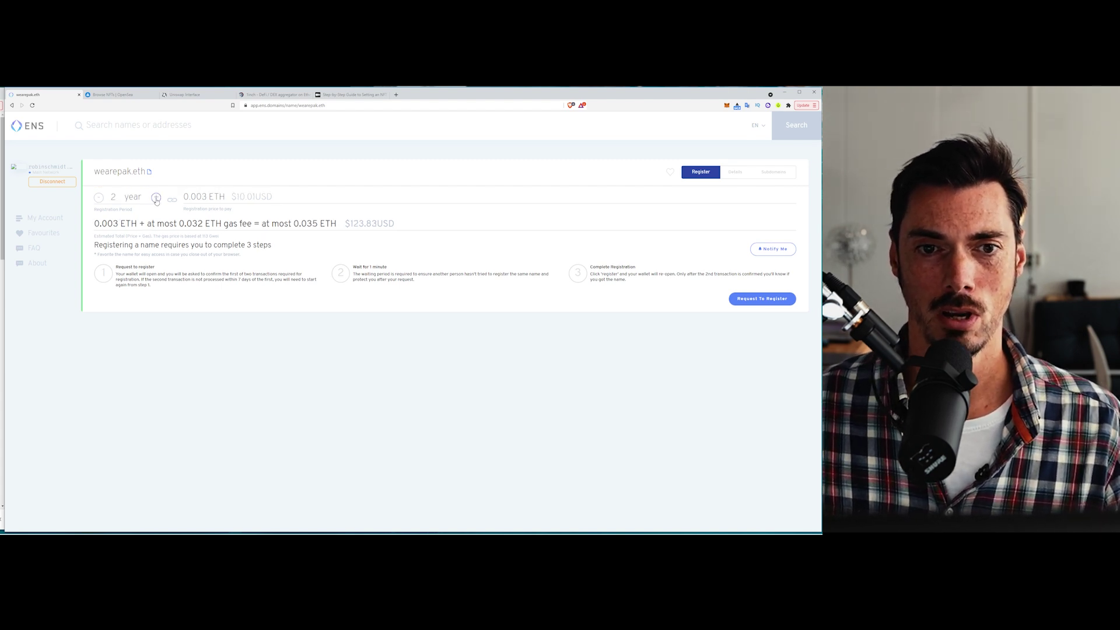
{"action": "left_click", "coordinate": [156, 198]}
{"action": "left_click", "coordinate": [156, 198]}
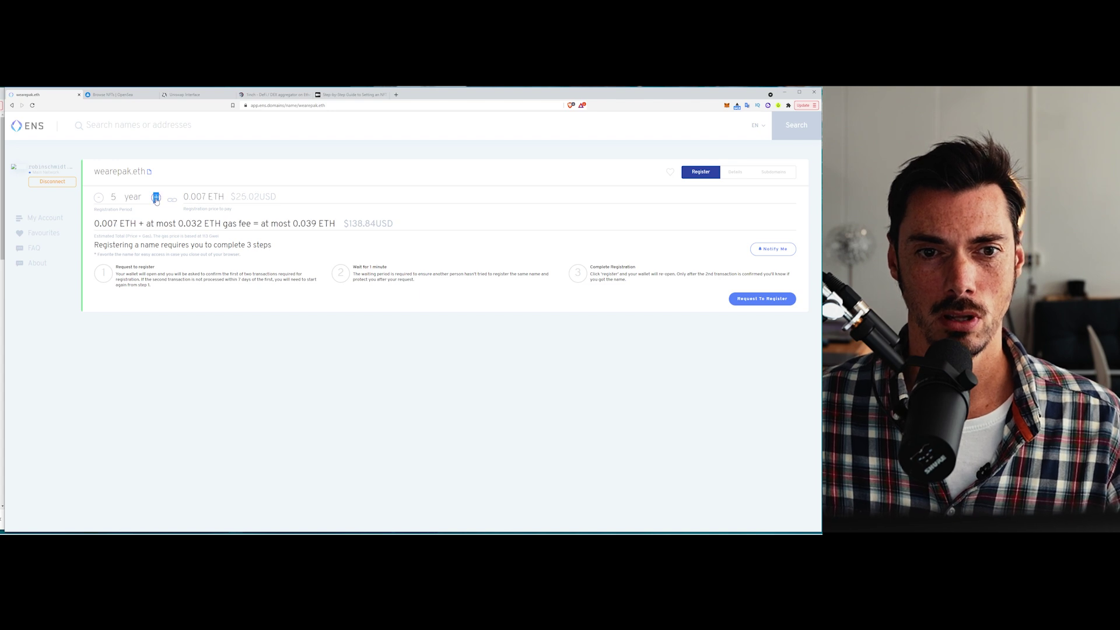
{"action": "left_click", "coordinate": [156, 199]}
{"action": "left_click", "coordinate": [156, 198]}
{"action": "left_click", "coordinate": [156, 198]}
{"action": "left_click", "coordinate": [156, 199]}
{"action": "left_click", "coordinate": [156, 198]}
{"action": "left_click", "coordinate": [157, 198]}
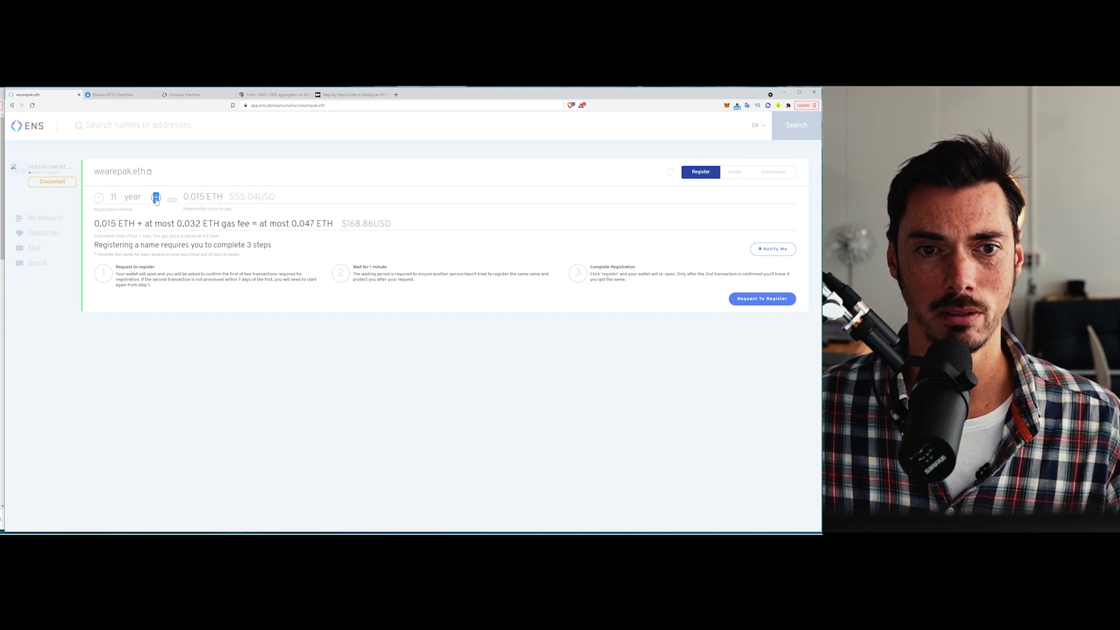
{"action": "left_click", "coordinate": [98, 198]}
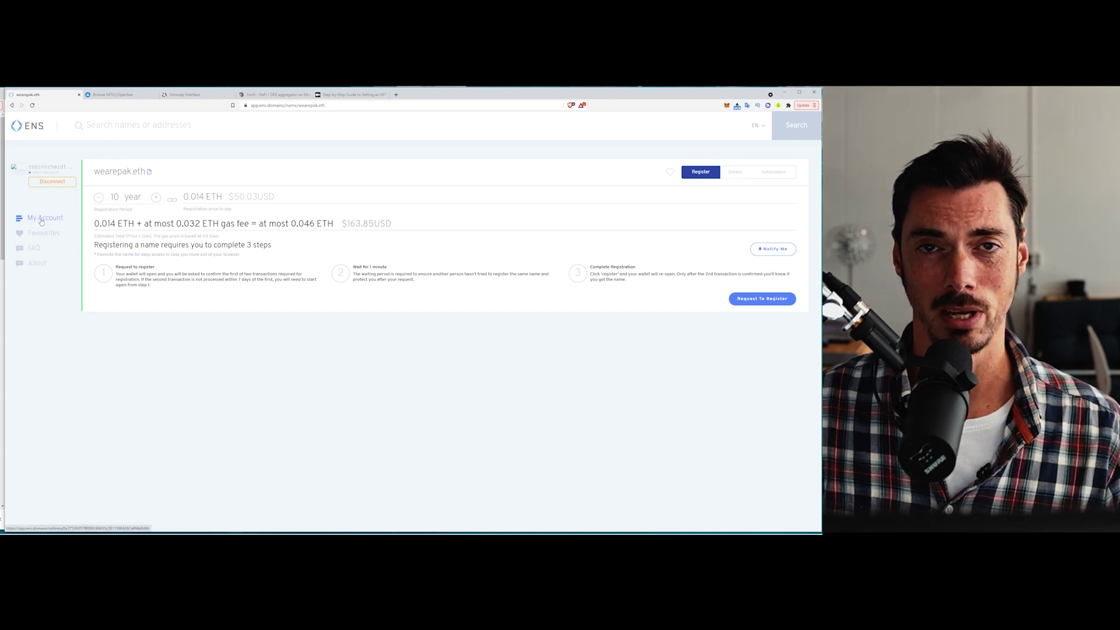
- Review the personal .eth name's details, records and 2026.08.04 expiry, then go back to My Account
{"action": "left_click", "coordinate": [41, 221]}
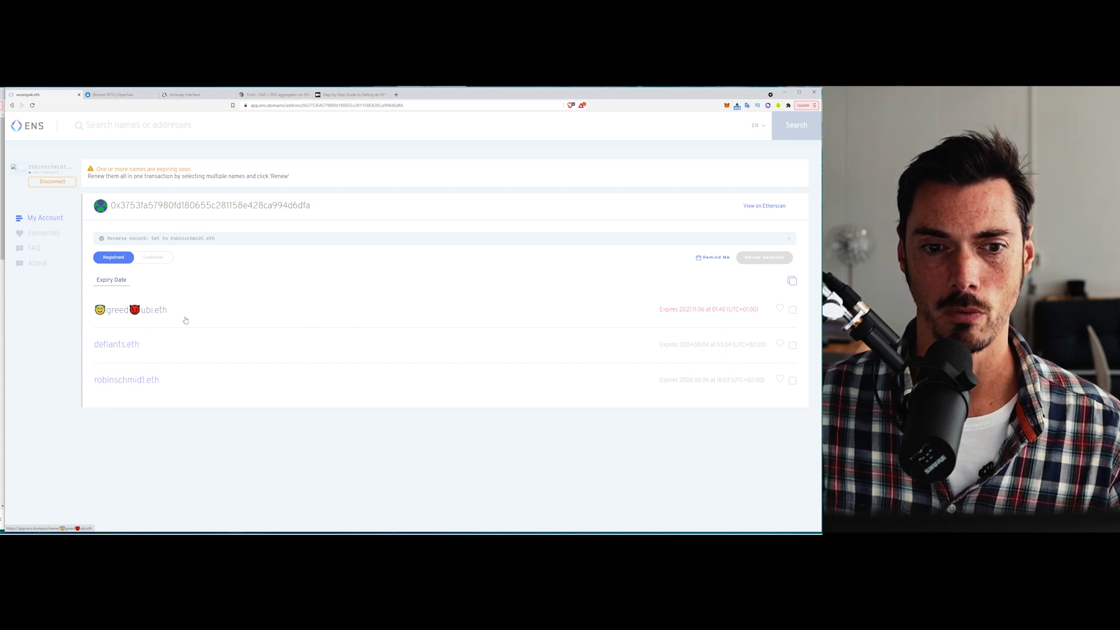
{"action": "left_click", "coordinate": [141, 382]}
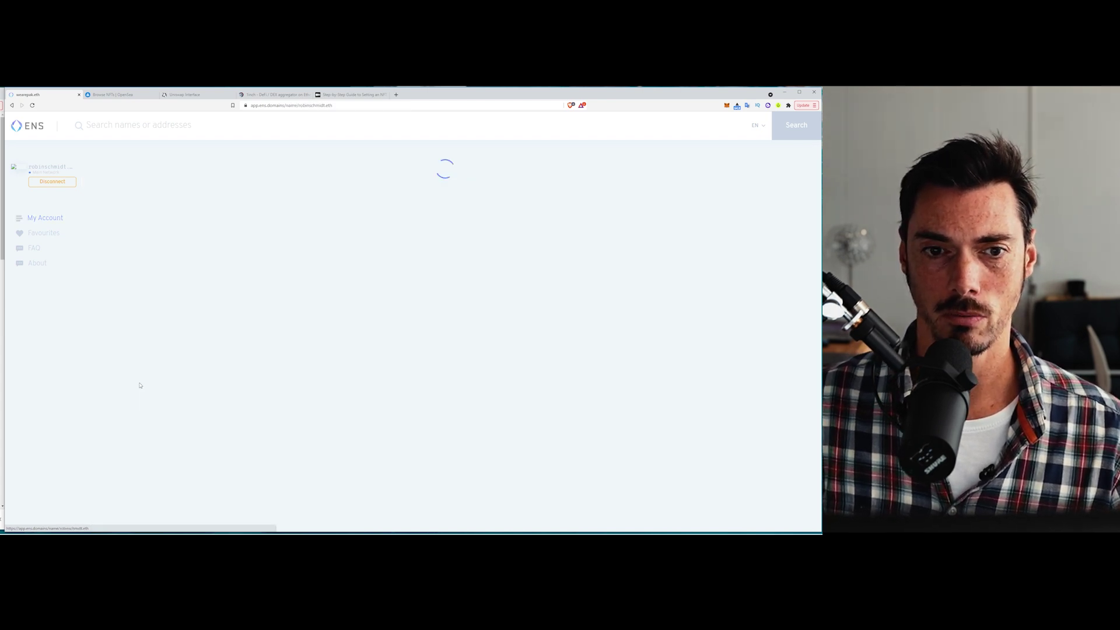
{"action": "scroll", "coordinate": [286, 364], "scroll_direction": "down", "scroll_amount": 1}
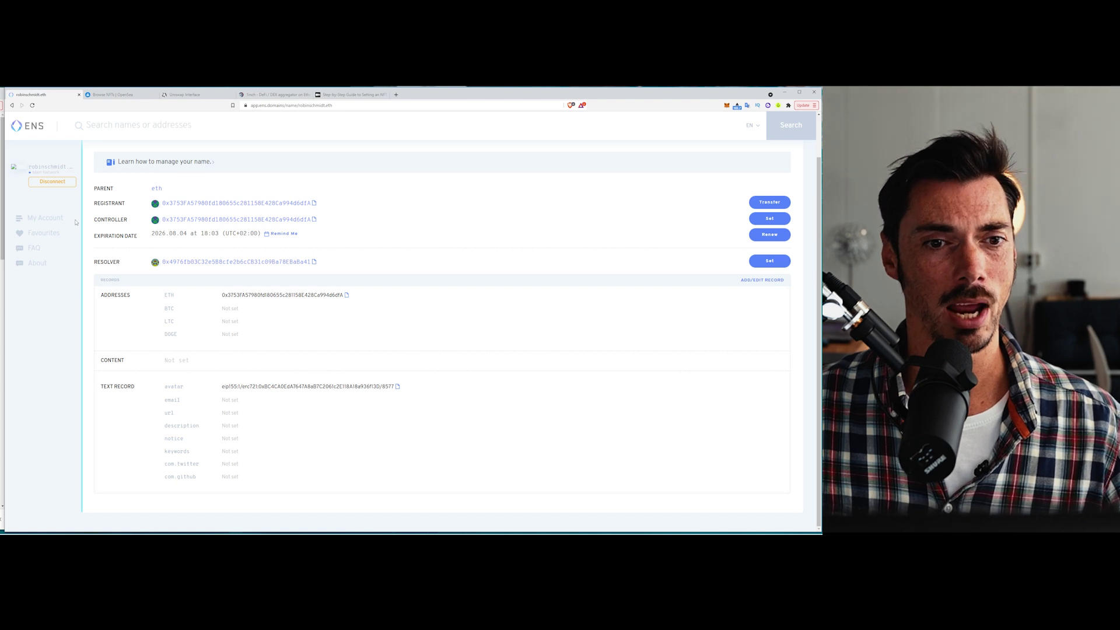
{"action": "left_click", "coordinate": [46, 218]}
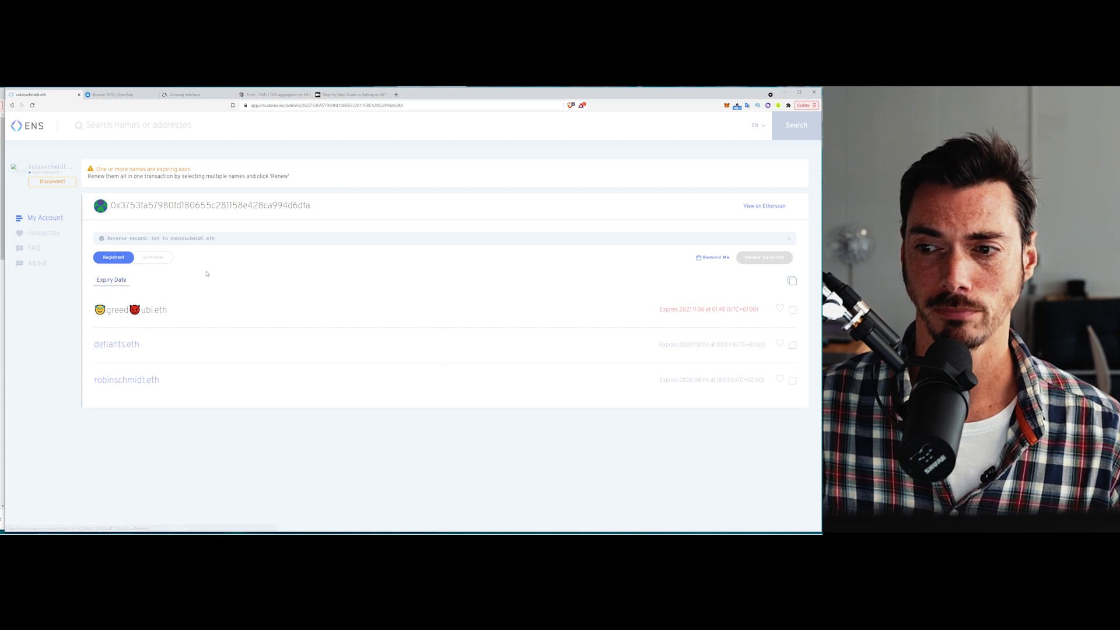
- Confirm the personal .eth name has no subdomains, then return to the My Account names list
{"action": "left_click", "coordinate": [156, 382]}
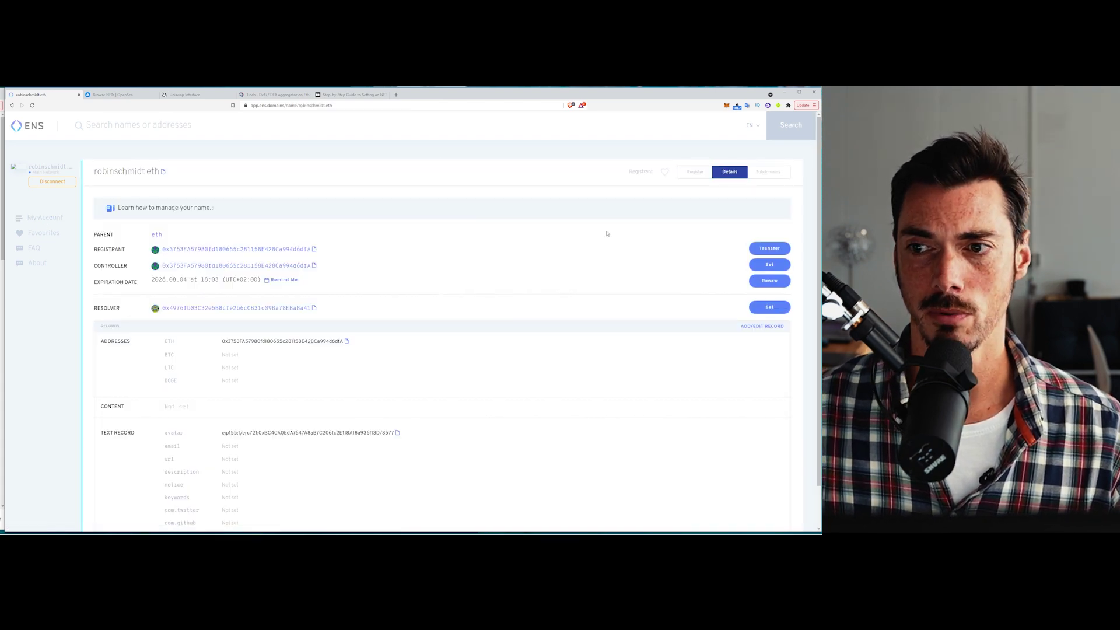
{"action": "left_click", "coordinate": [768, 178]}
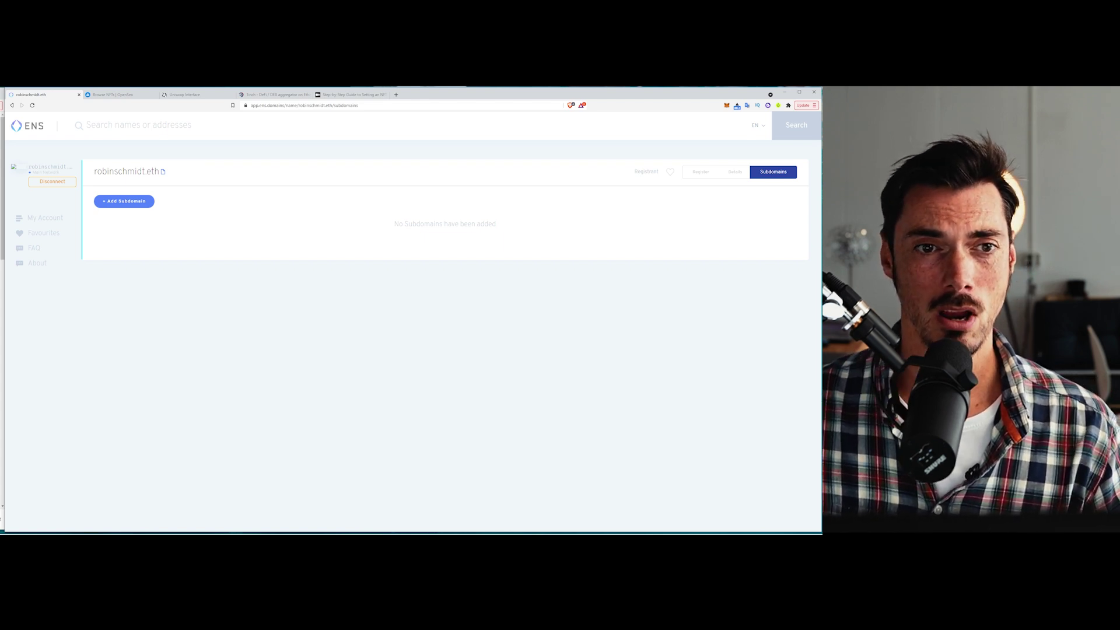
{"action": "left_click", "coordinate": [11, 106]}
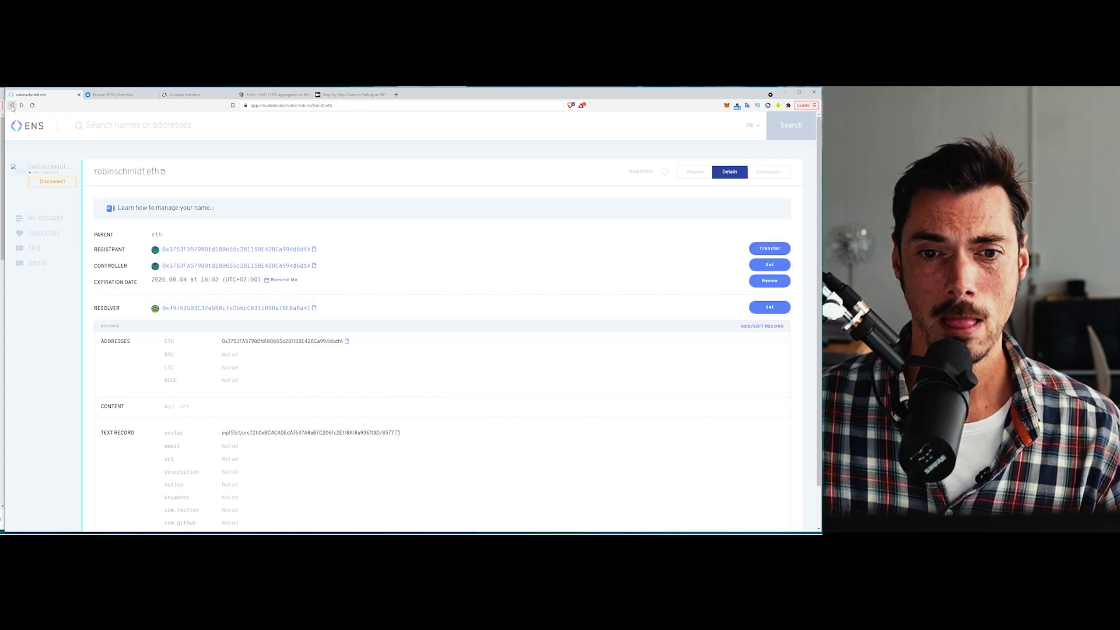
{"action": "scroll", "coordinate": [355, 277], "scroll_direction": "down", "scroll_amount": 2}
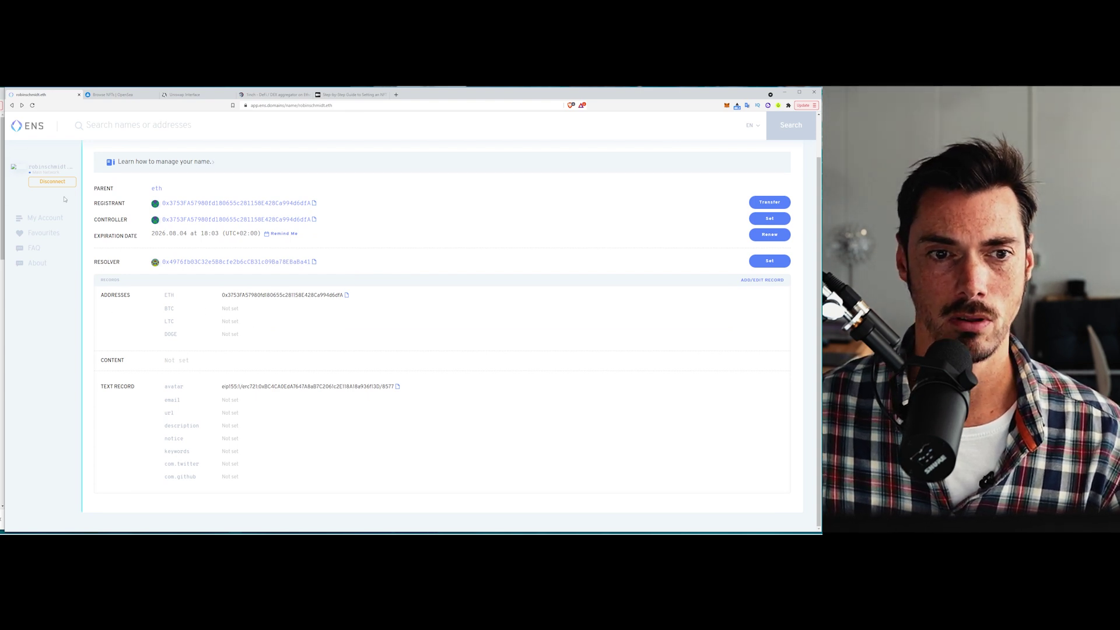
{"action": "left_click", "coordinate": [40, 220]}
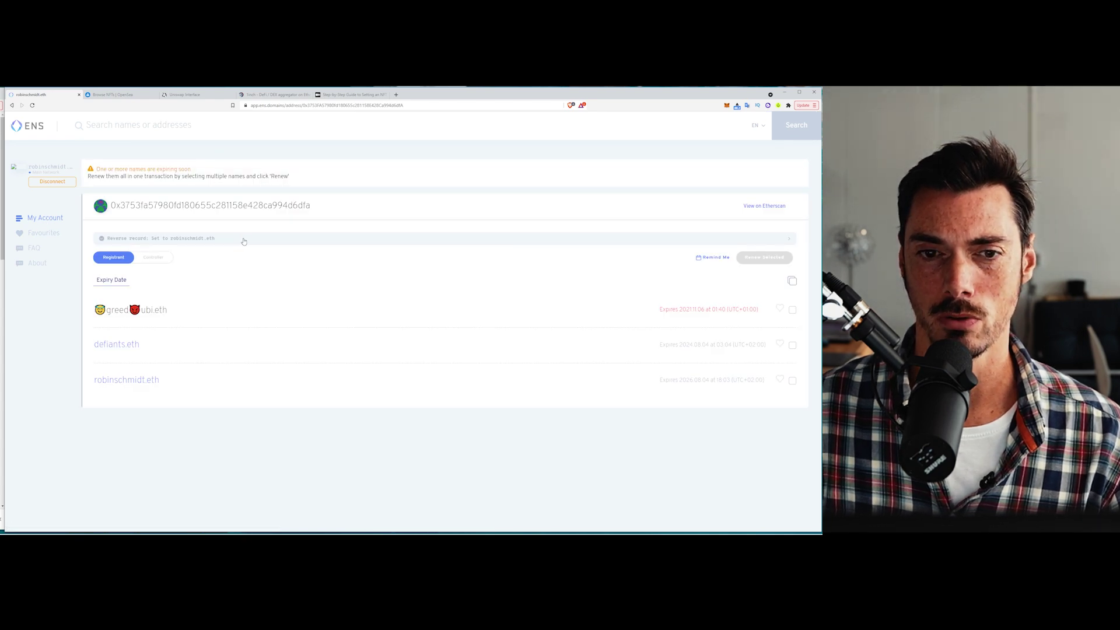
- Expand the reverse record panel, view the selectable owned ENS names, then show the name on Uniswap
{"action": "left_click", "coordinate": [201, 242]}
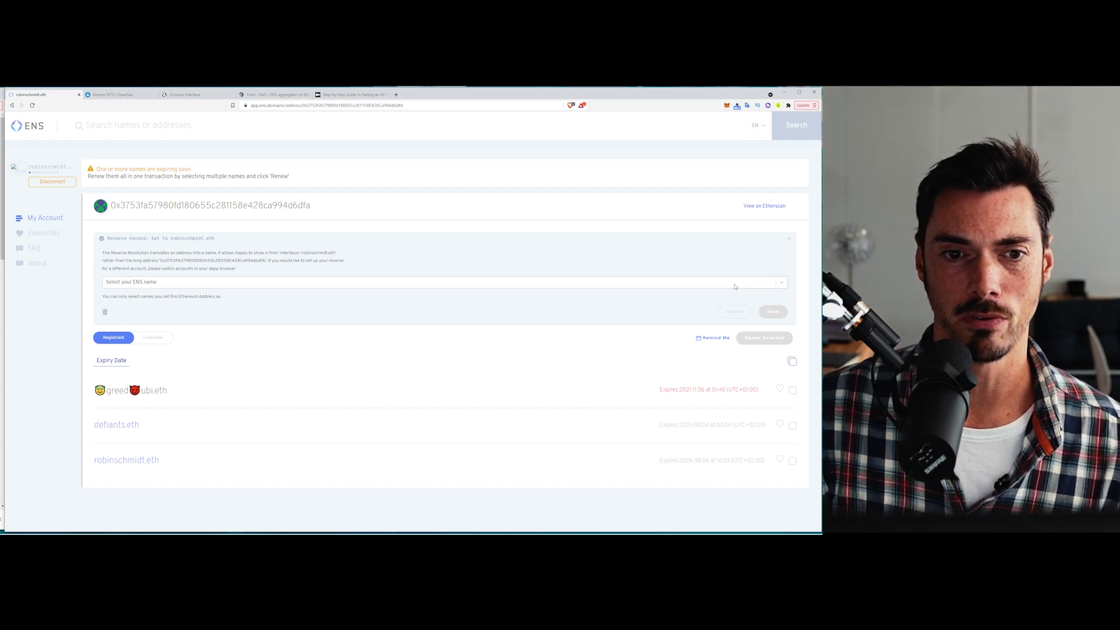
{"action": "left_click", "coordinate": [783, 283]}
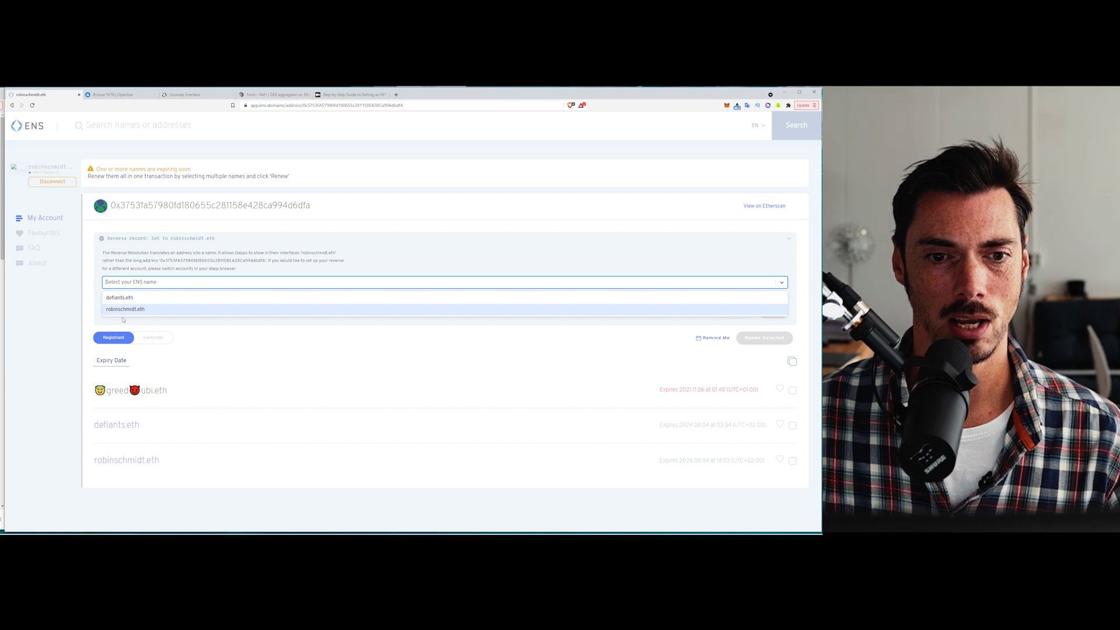
{"action": "left_click", "coordinate": [34, 350]}
{"action": "left_click", "coordinate": [186, 95]}
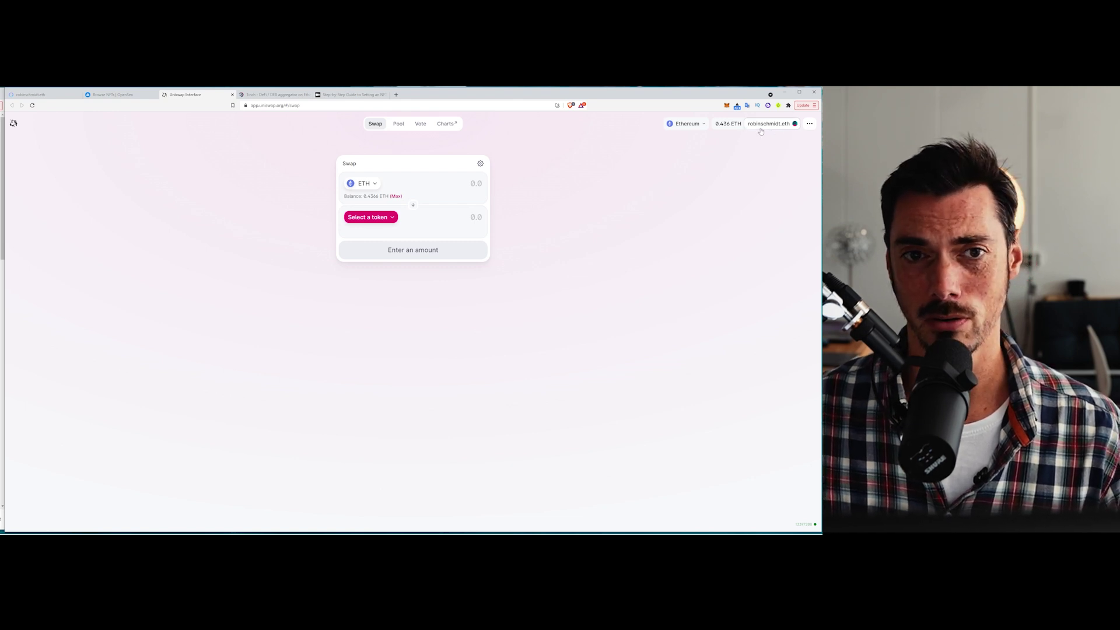
- Back in ENS Manager, review the names available for the reverse record, then close the list
{"action": "left_click", "coordinate": [47, 97]}
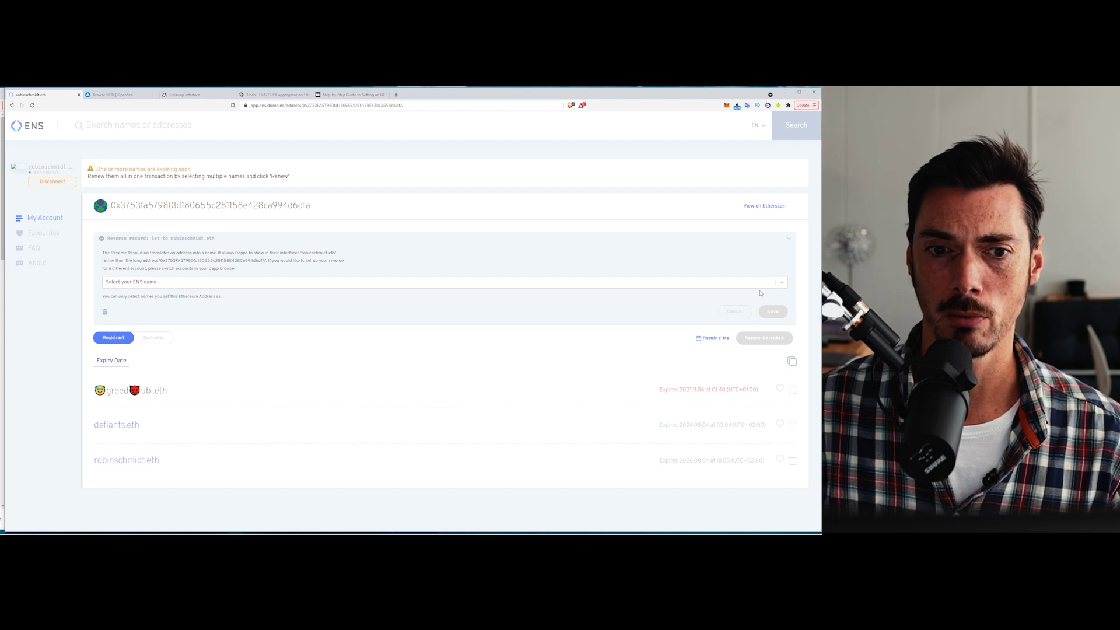
{"action": "left_click", "coordinate": [782, 284]}
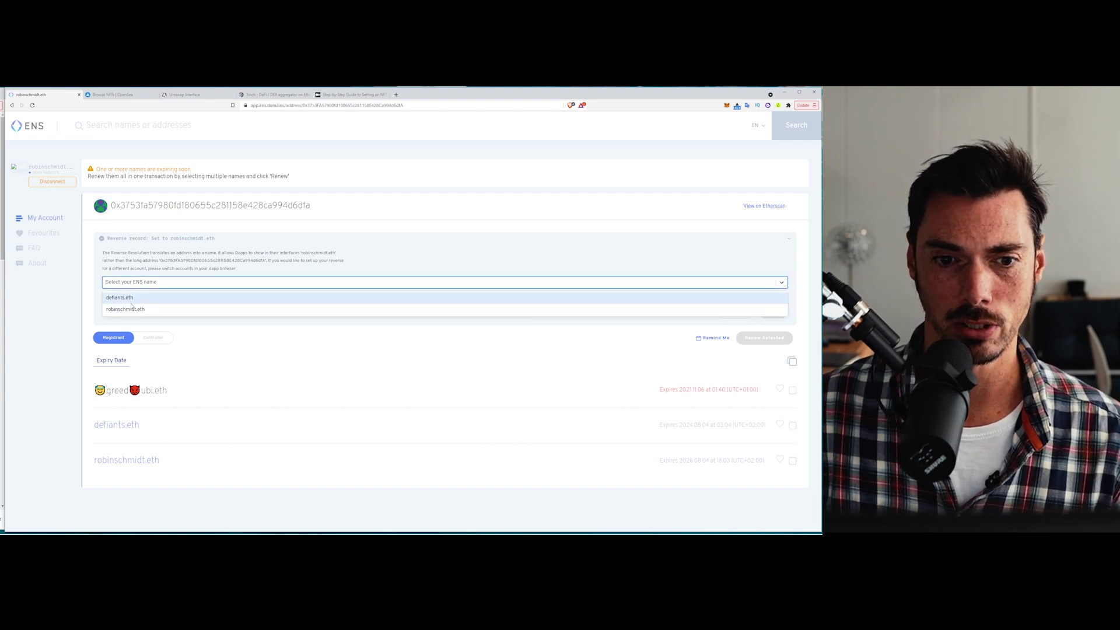
{"action": "left_click", "coordinate": [438, 212]}
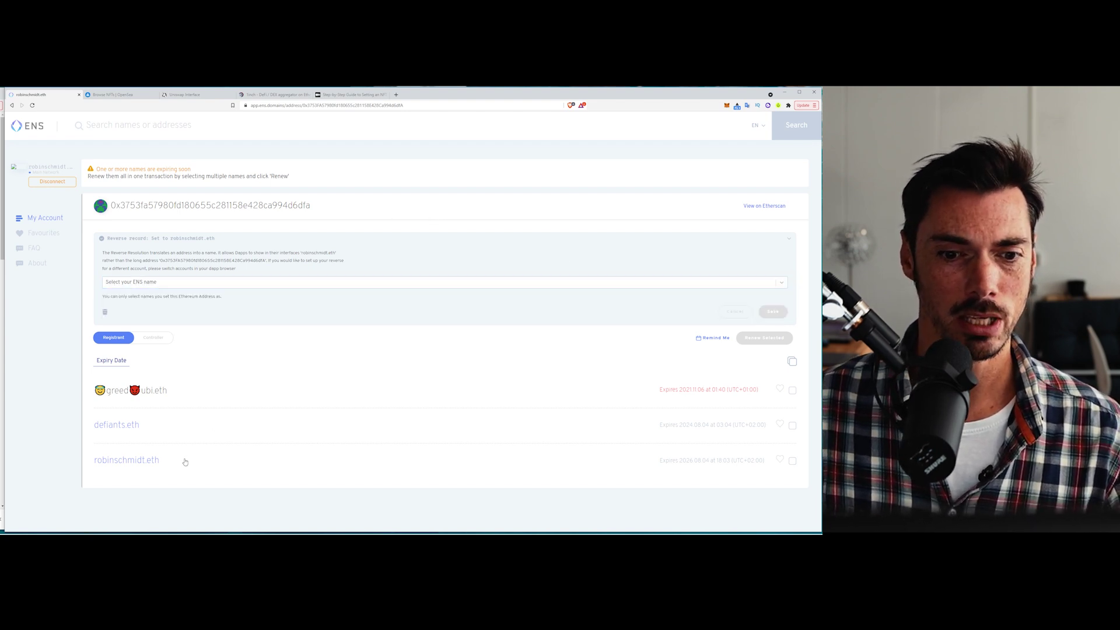
- Open robinschmidt.eth, make its records editable and select the avatar record value
{"action": "left_click", "coordinate": [143, 462]}
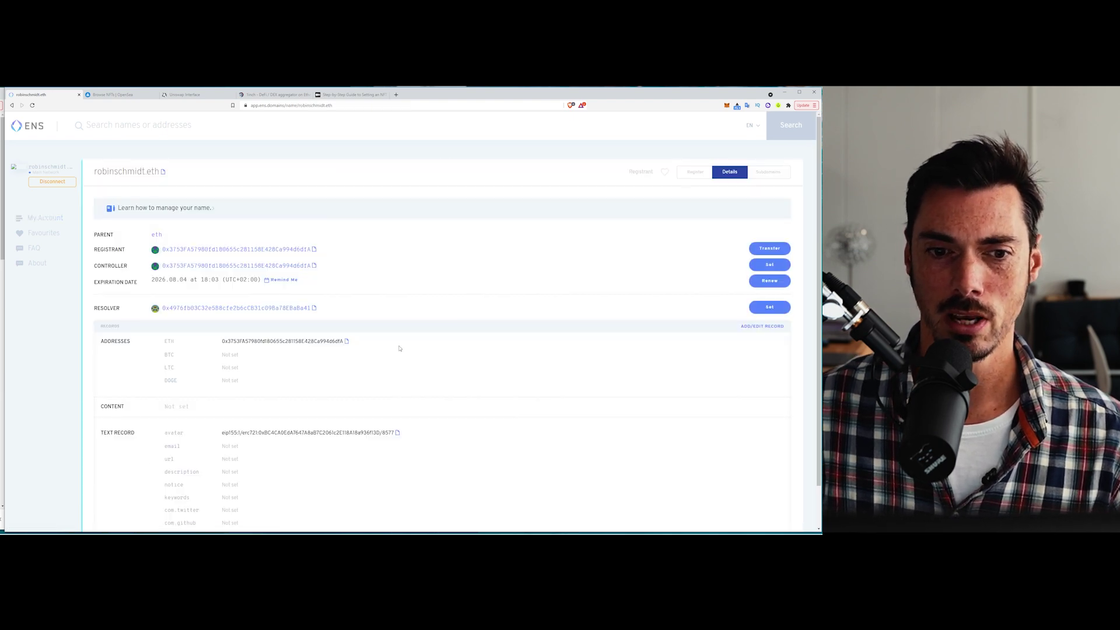
{"action": "scroll", "coordinate": [420, 353], "scroll_direction": "down", "scroll_amount": 1}
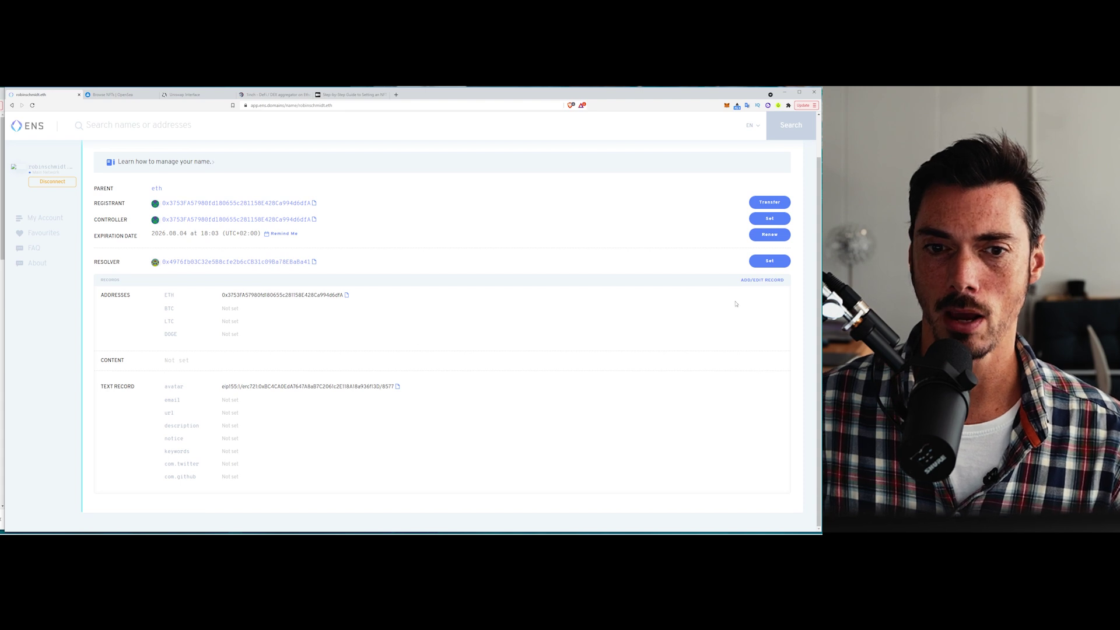
{"action": "left_click", "coordinate": [760, 281]}
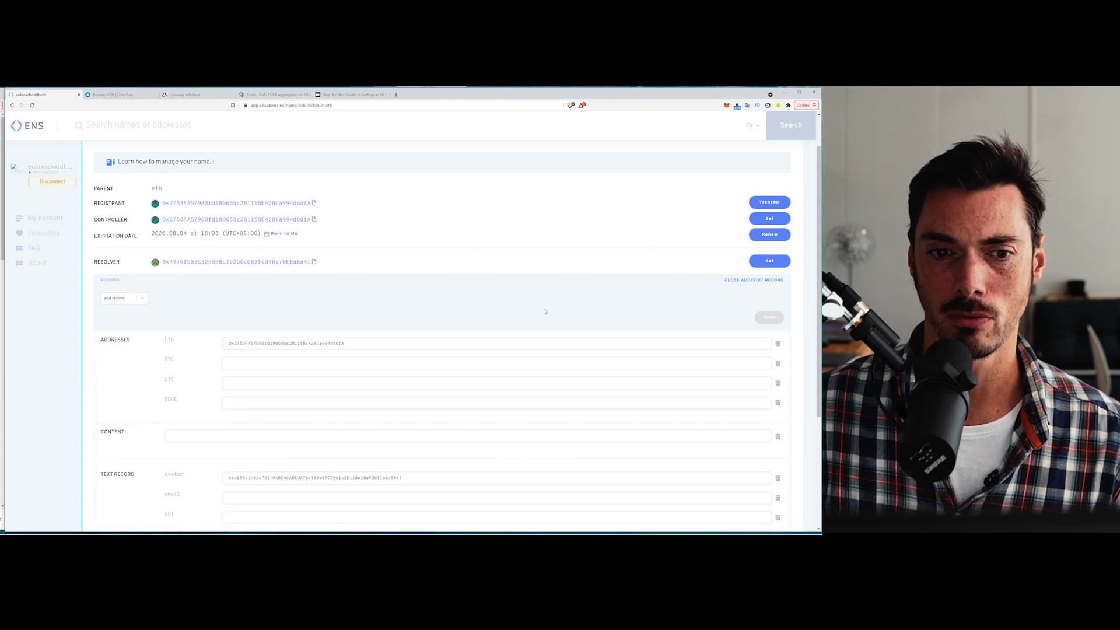
{"action": "scroll", "coordinate": [552, 309], "scroll_direction": "down", "scroll_amount": 2}
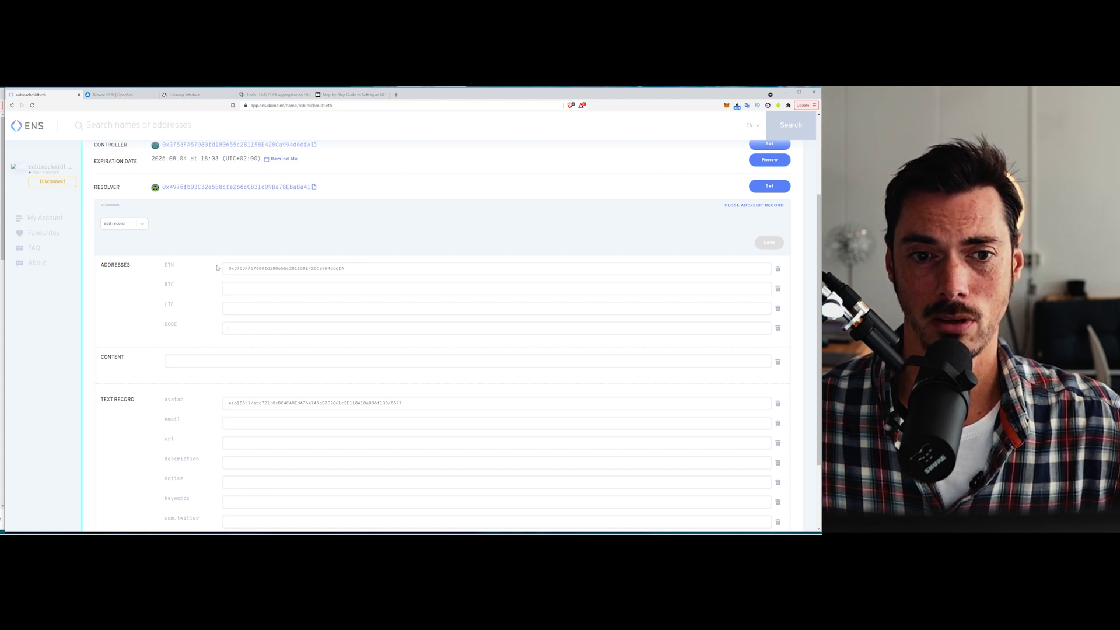
{"action": "scroll", "coordinate": [256, 282], "scroll_direction": "up", "scroll_amount": 2}
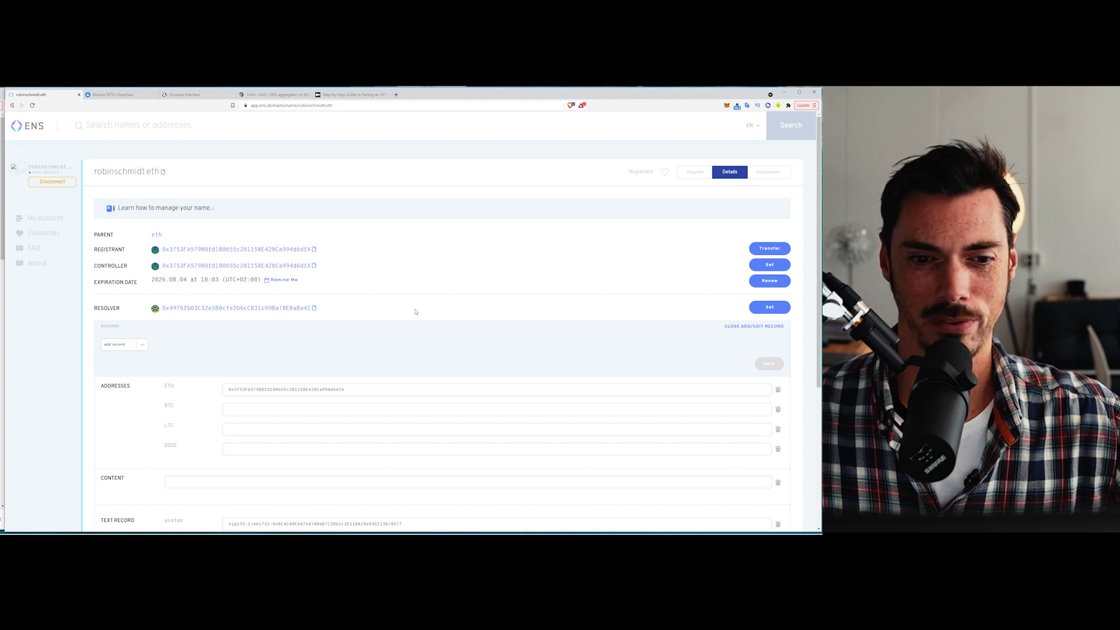
{"action": "scroll", "coordinate": [361, 365], "scroll_direction": "down", "scroll_amount": 3}
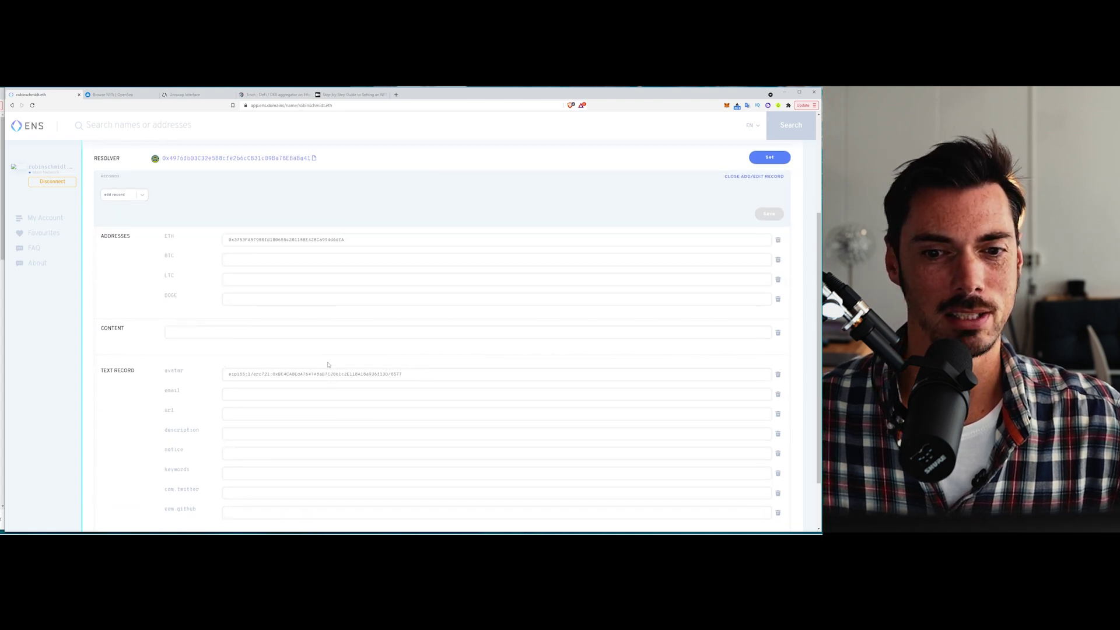
{"action": "scroll", "coordinate": [330, 360], "scroll_direction": "down", "scroll_amount": 1}
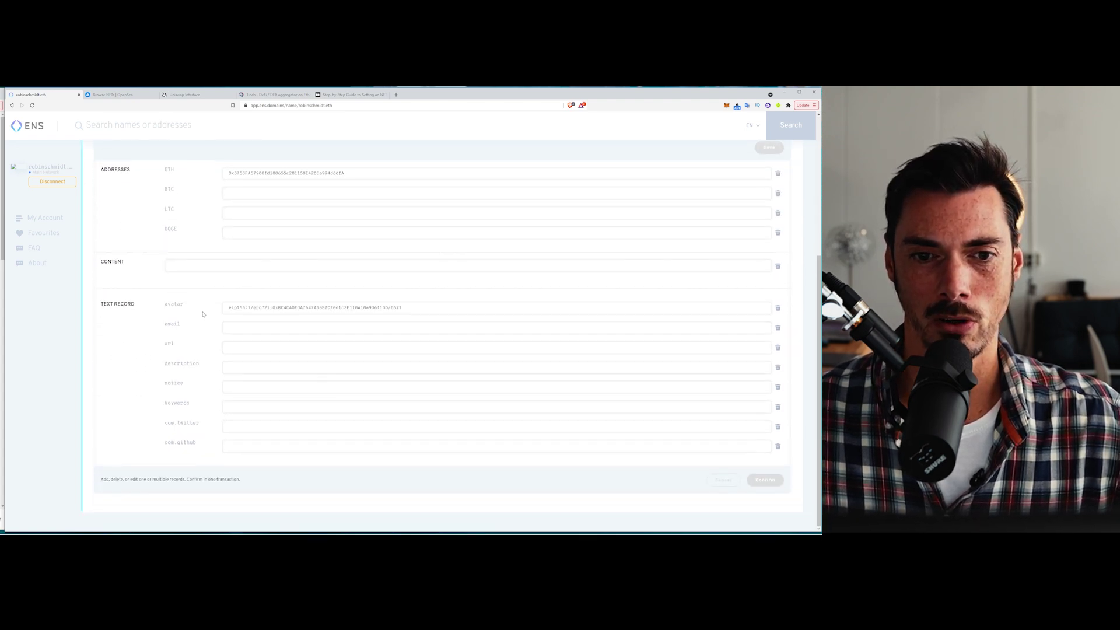
{"action": "left_click_drag", "start_coordinate": [228, 308], "coordinate": [419, 302]}
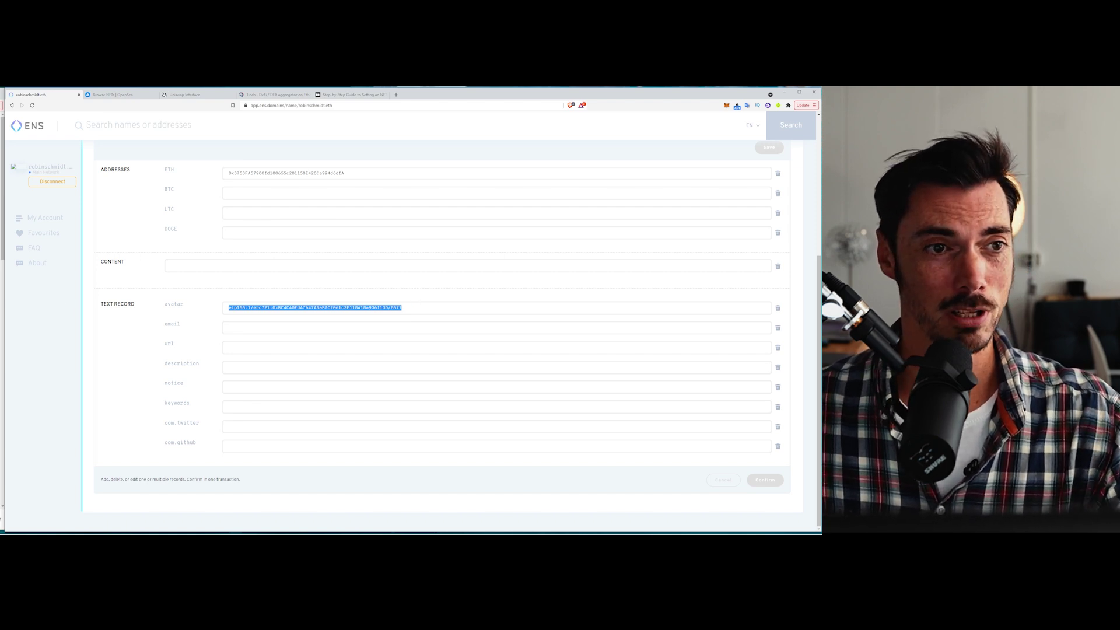
- Read the Medium guide on the eip155:1/erc721 NFT avatar format, then return to the record editor
{"action": "left_click", "coordinate": [318, 94]}
{"action": "scroll", "coordinate": [505, 280], "scroll_direction": "down", "scroll_amount": 1}
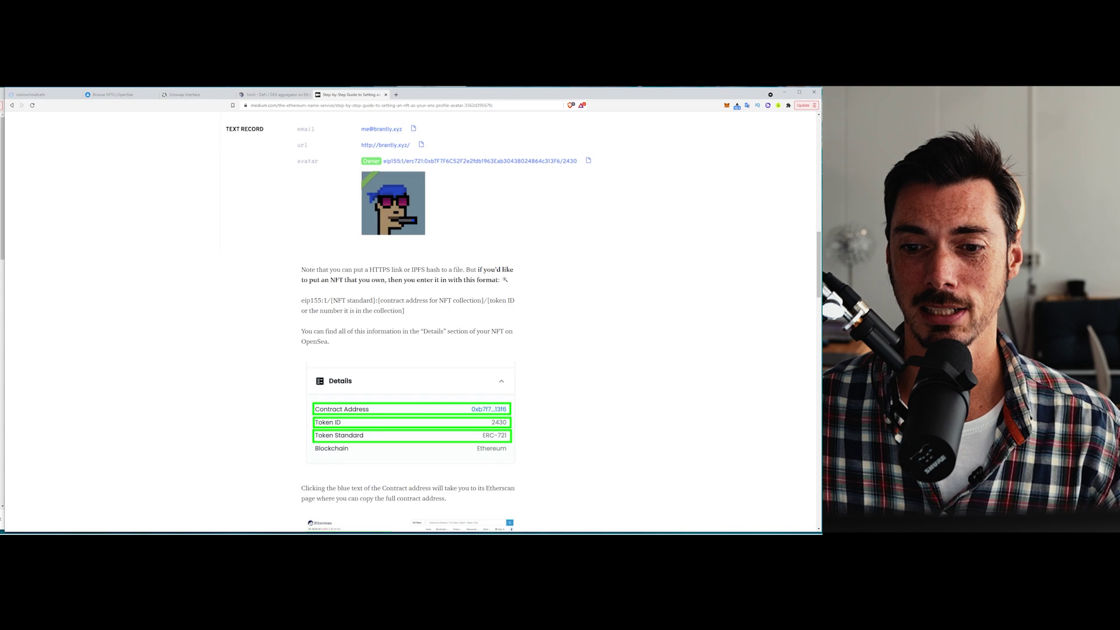
{"action": "scroll", "coordinate": [505, 280], "scroll_direction": "down", "scroll_amount": 3}
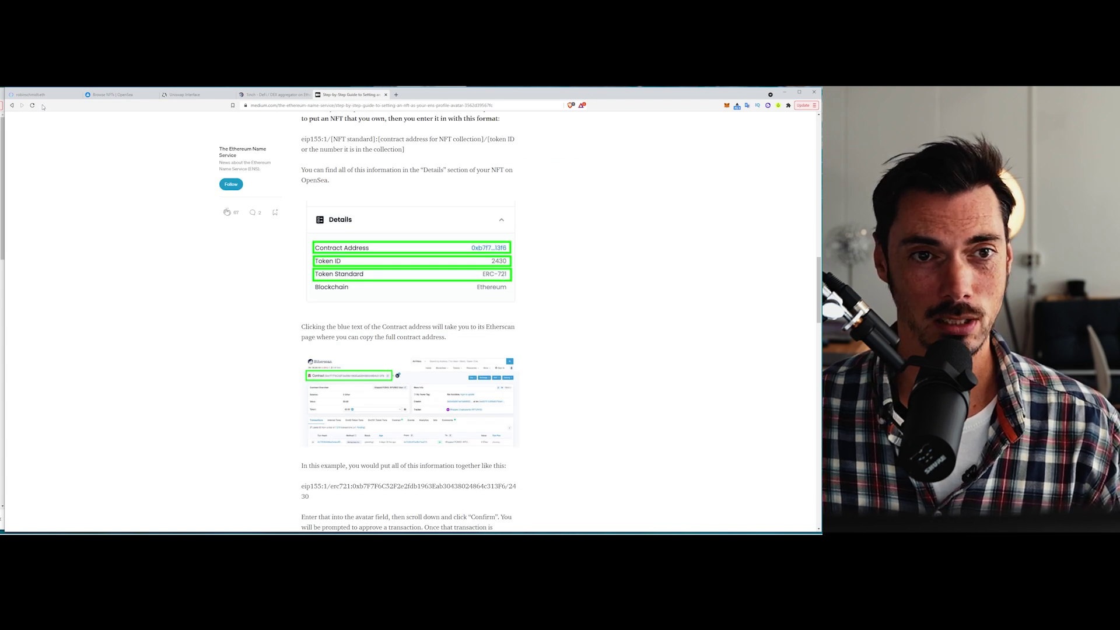
{"action": "left_click", "coordinate": [43, 97]}
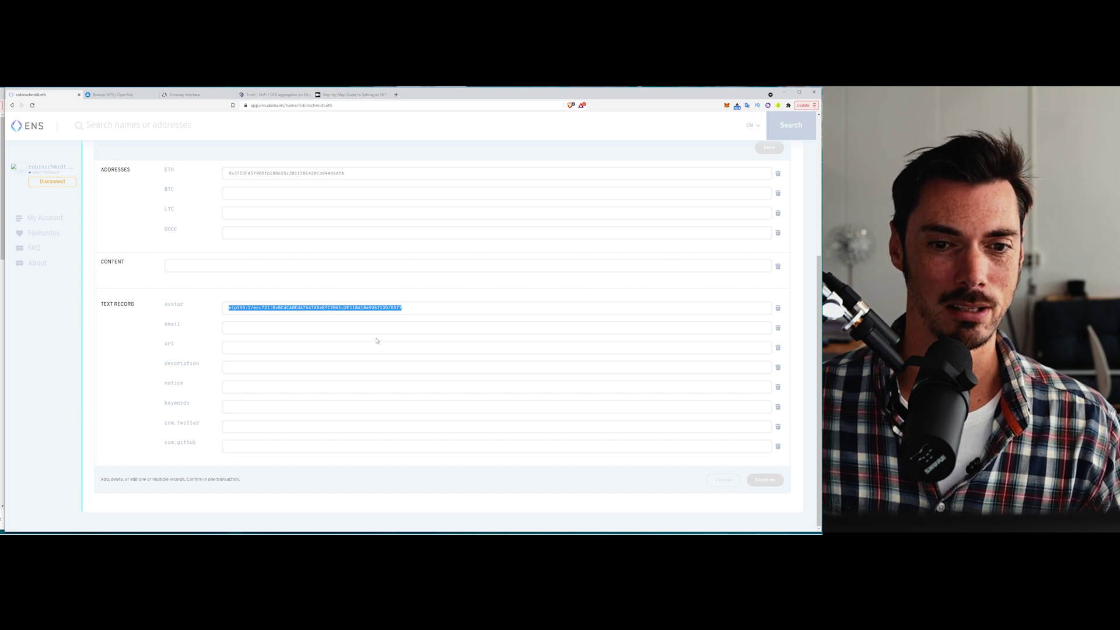
{"action": "left_click", "coordinate": [234, 327]}
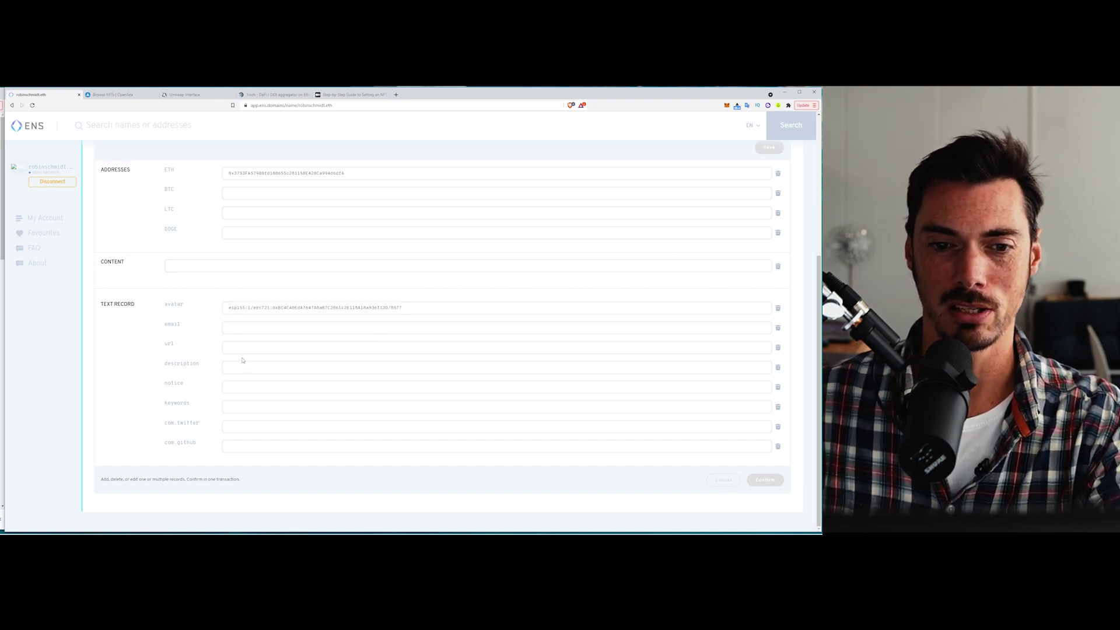
{"action": "left_click", "coordinate": [246, 387]}
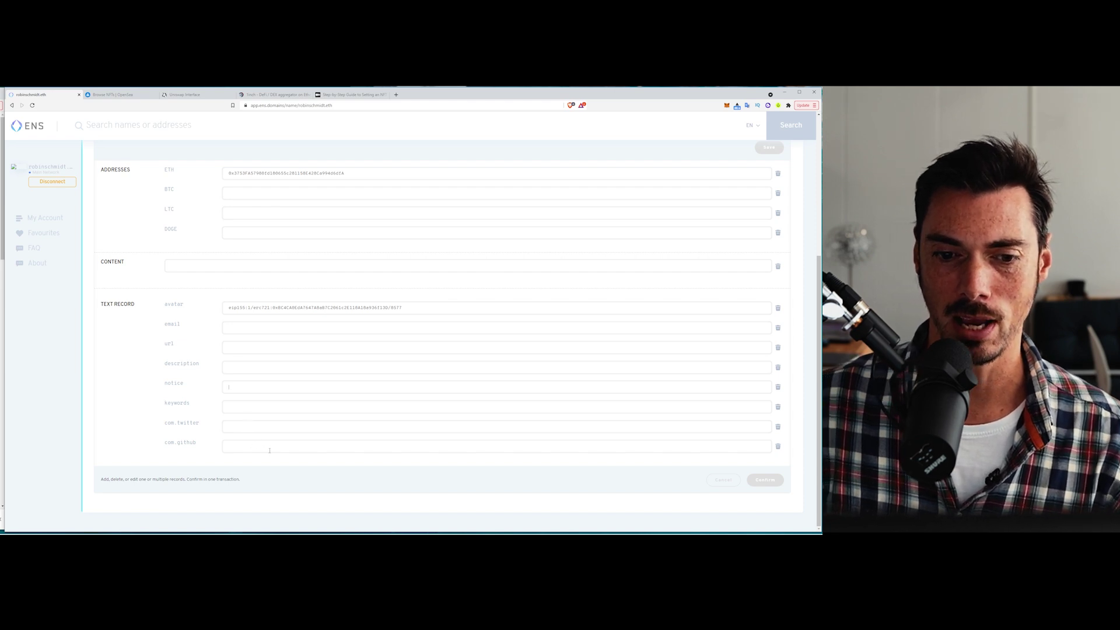
{"action": "scroll", "coordinate": [549, 452], "scroll_direction": "up", "scroll_amount": 4}
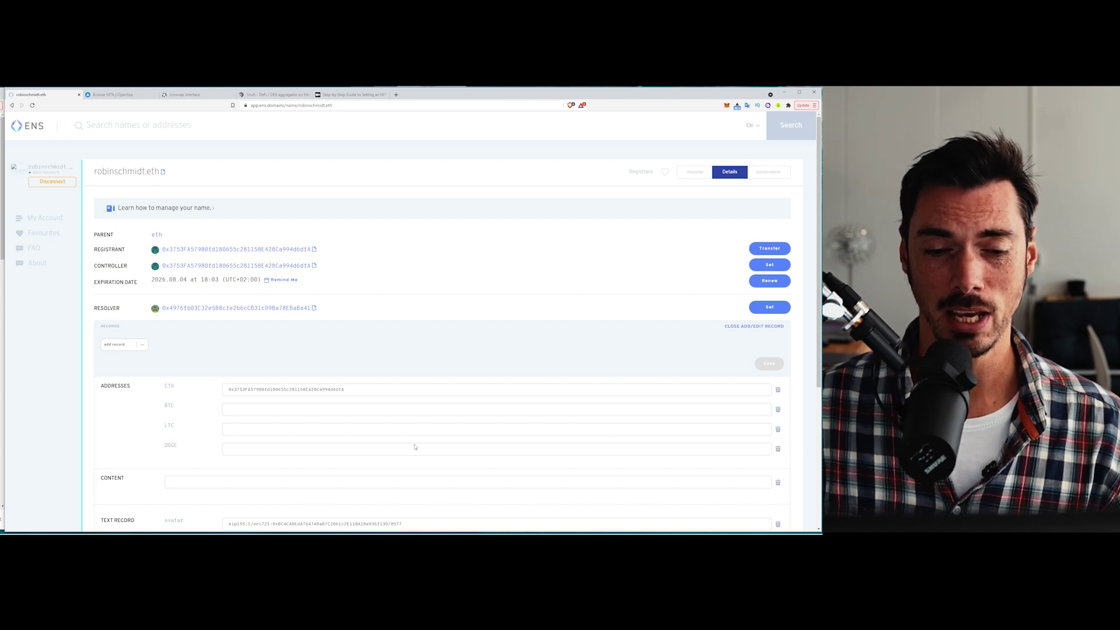
{"action": "scroll", "coordinate": [288, 461], "scroll_direction": "down", "scroll_amount": 3}
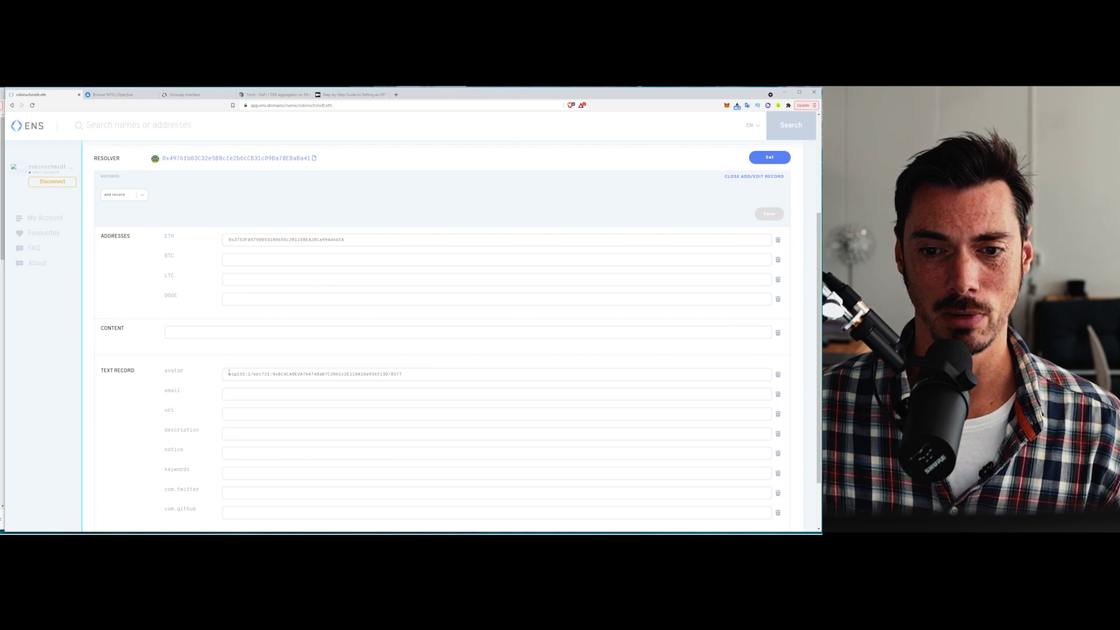
{"action": "left_click_drag", "start_coordinate": [241, 374], "coordinate": [447, 364]}
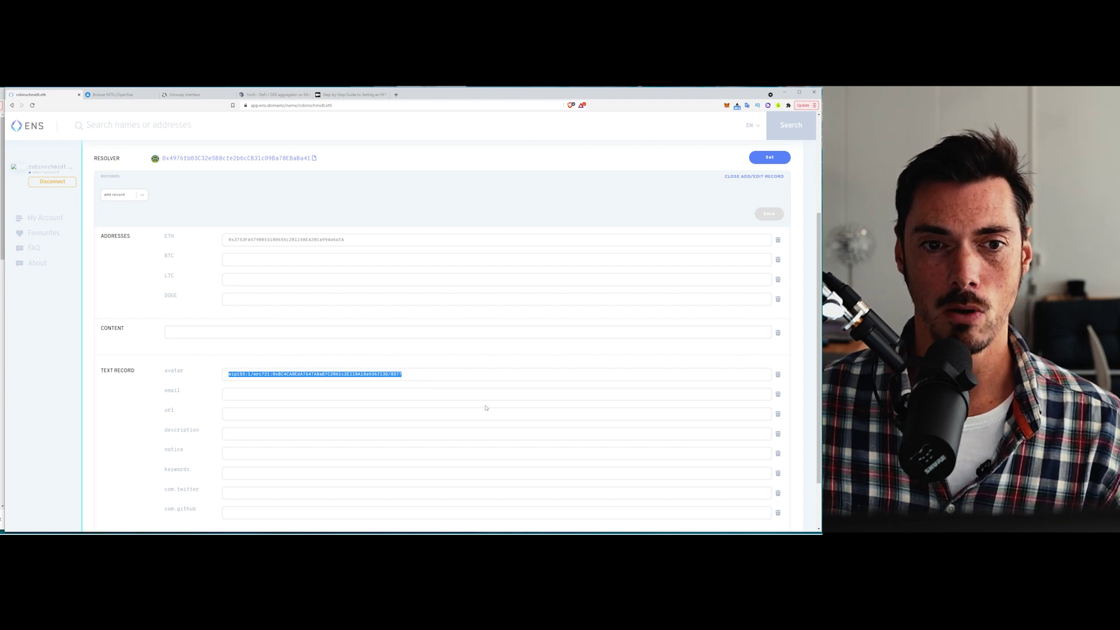
- Select the 2026.08.04 expiration date and show the Email, Google and iCal reminder options
{"action": "scroll", "coordinate": [486, 407], "scroll_direction": "up", "scroll_amount": 3}
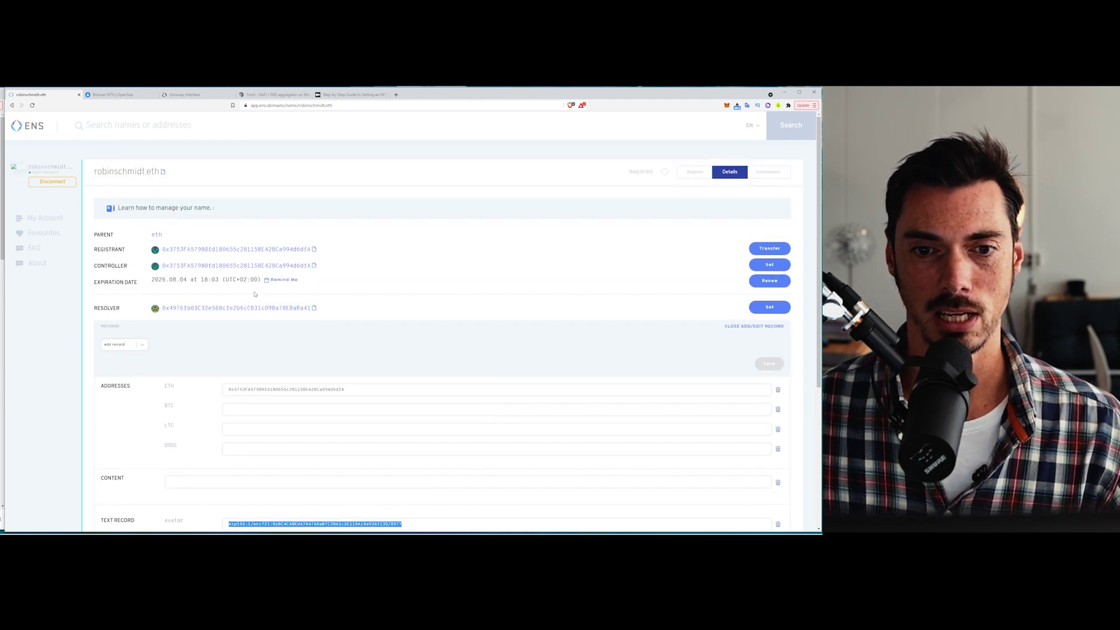
{"action": "left_click_drag", "start_coordinate": [151, 279], "coordinate": [262, 280]}
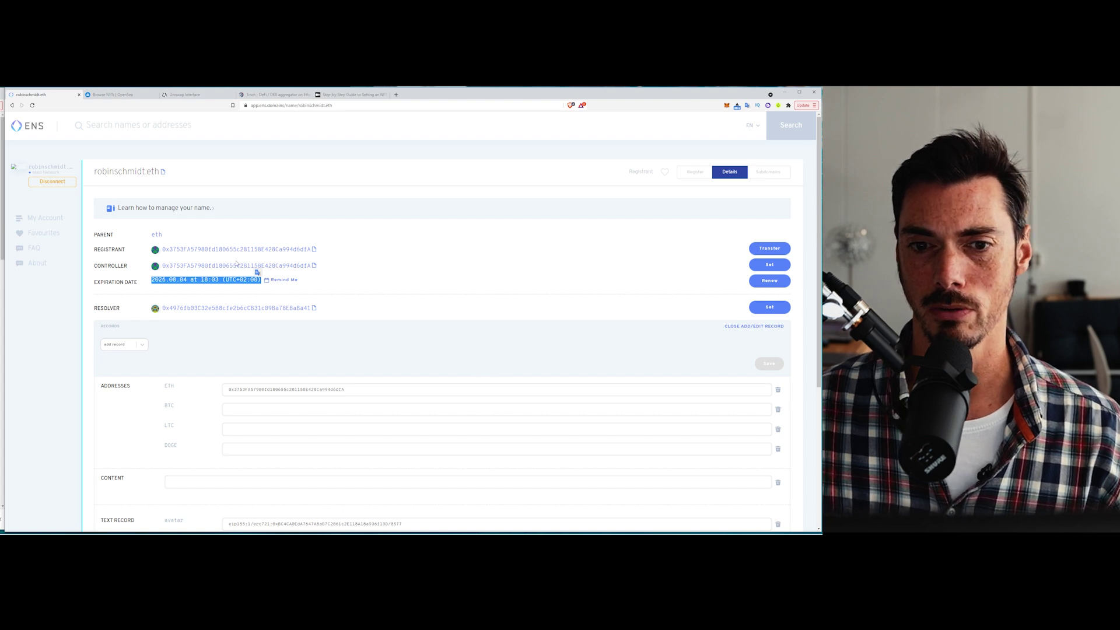
{"action": "left_click", "coordinate": [281, 281]}
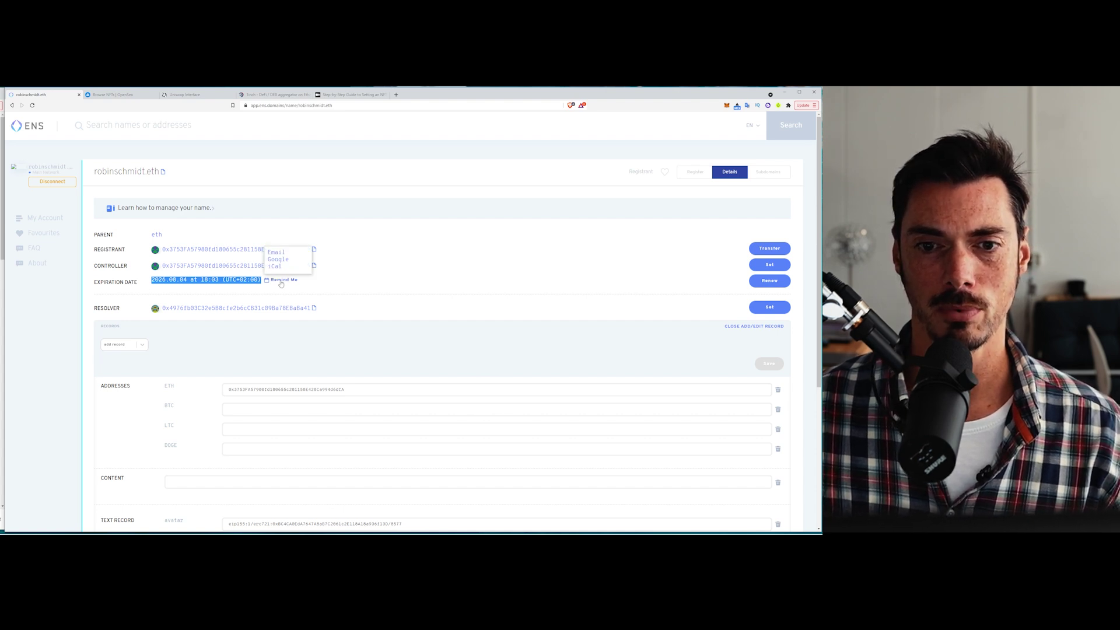
{"action": "left_click", "coordinate": [396, 264]}
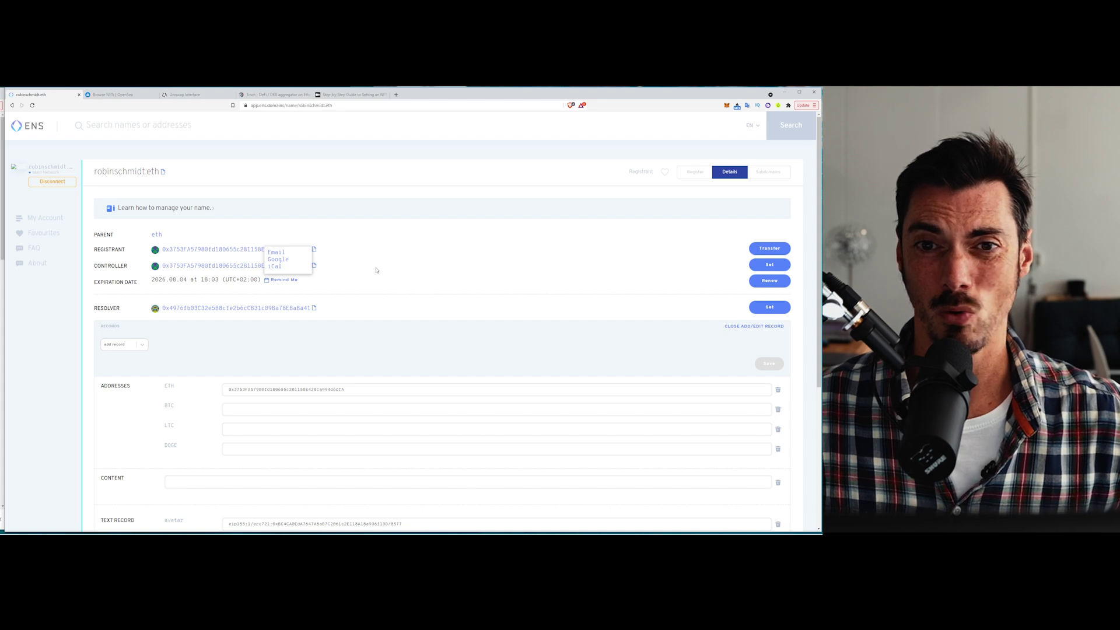
{"action": "left_click", "coordinate": [116, 95]}
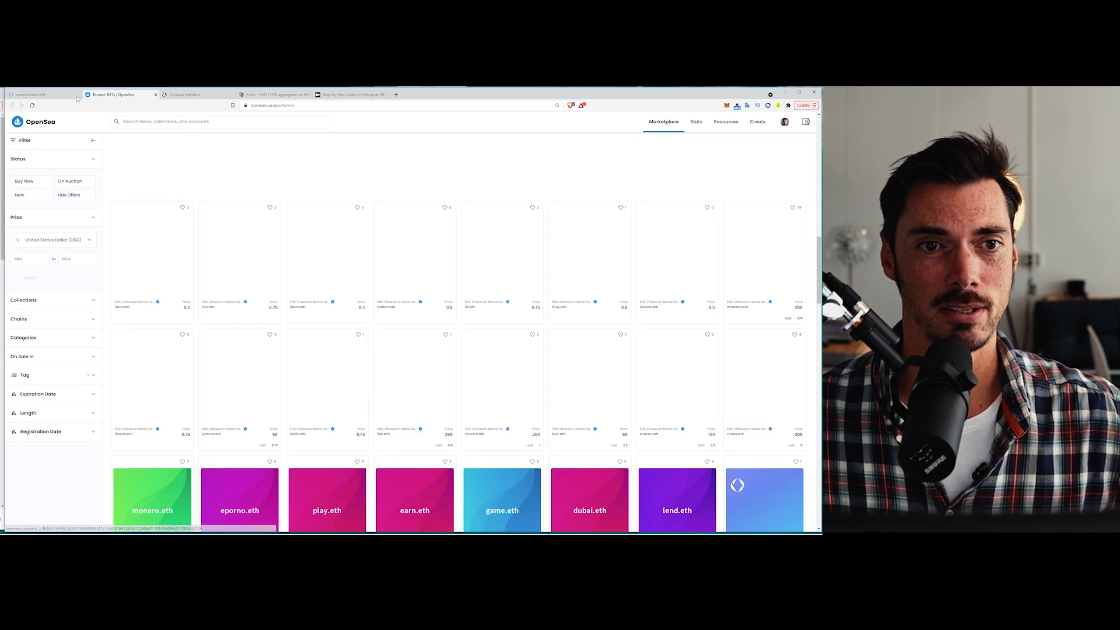
{"action": "left_click", "coordinate": [35, 95]}
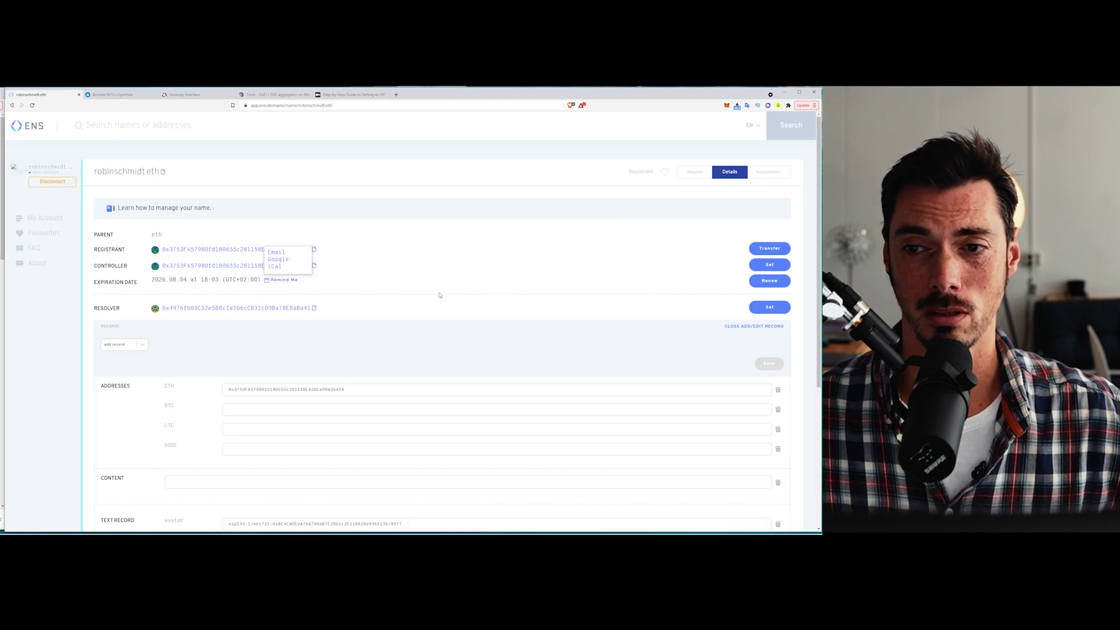
{"action": "scroll", "coordinate": [438, 304], "scroll_direction": "down", "scroll_amount": 4}
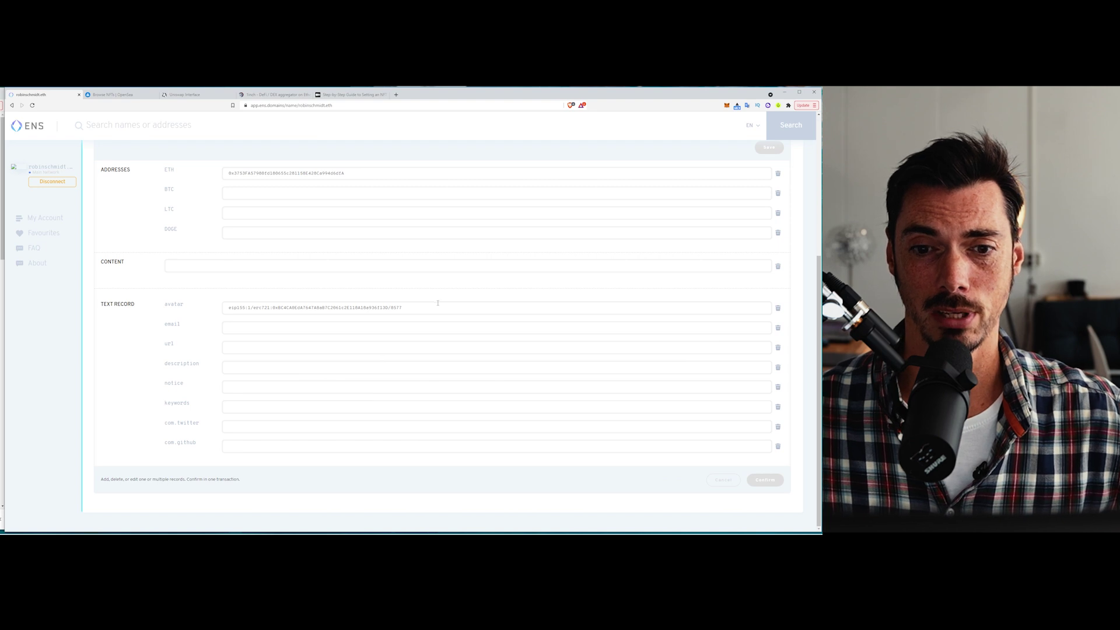
{"action": "scroll", "coordinate": [438, 304], "scroll_direction": "up", "scroll_amount": 4}
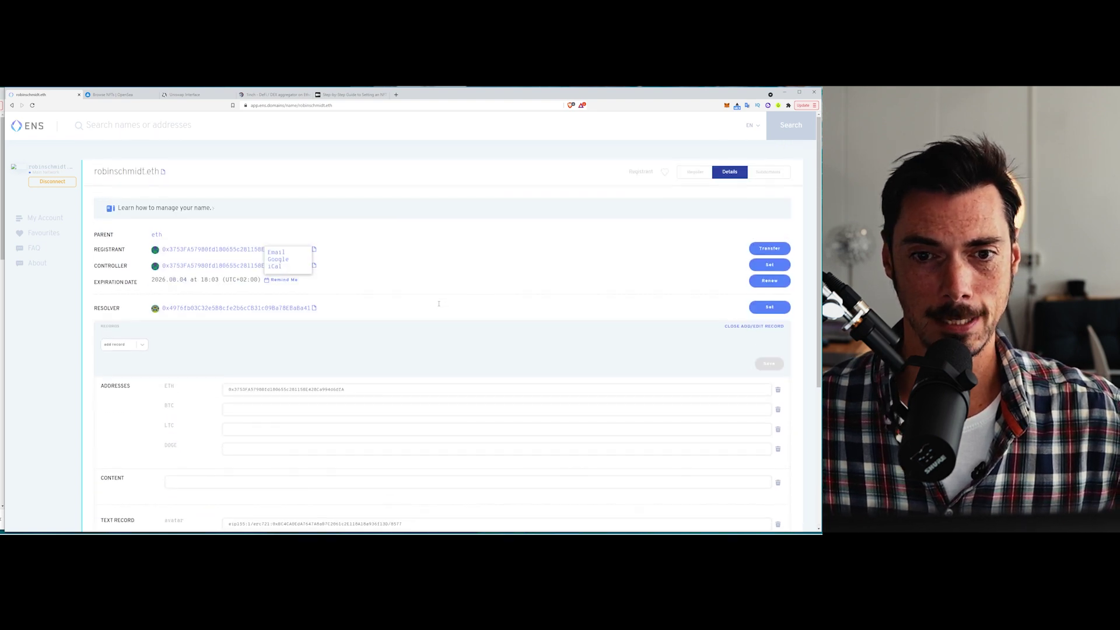